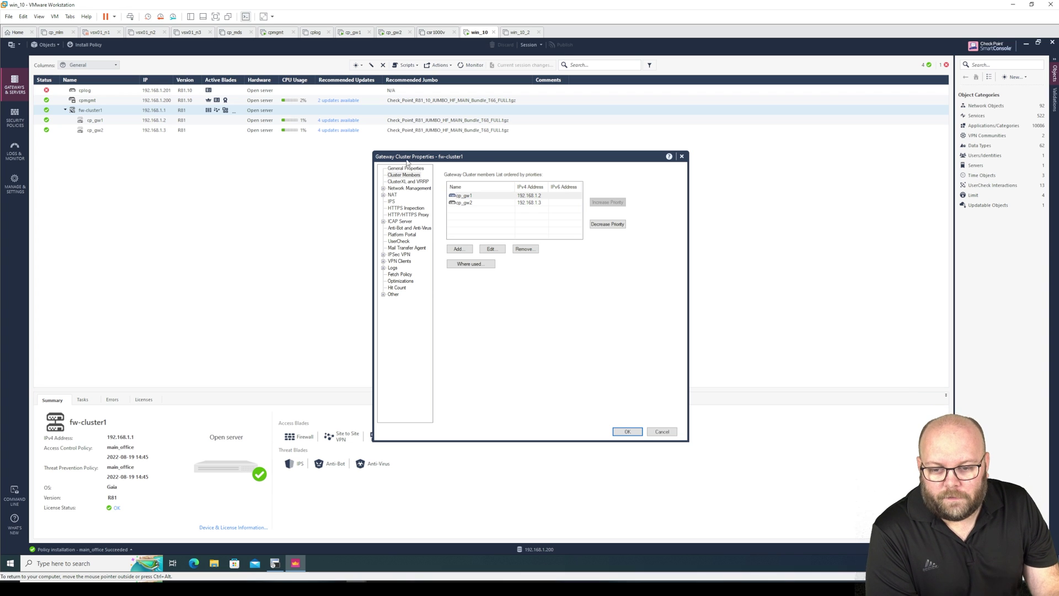
Test cp_gw1's SIC status to confirm it is communicating, then switch to the gateway terminals.
click(469, 197)
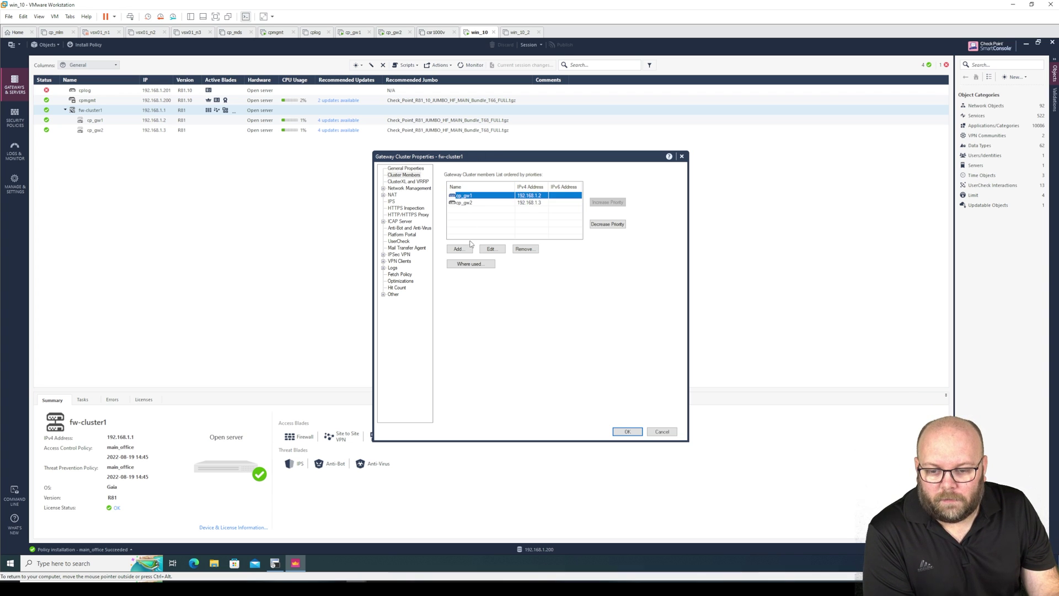
double_click(470, 196)
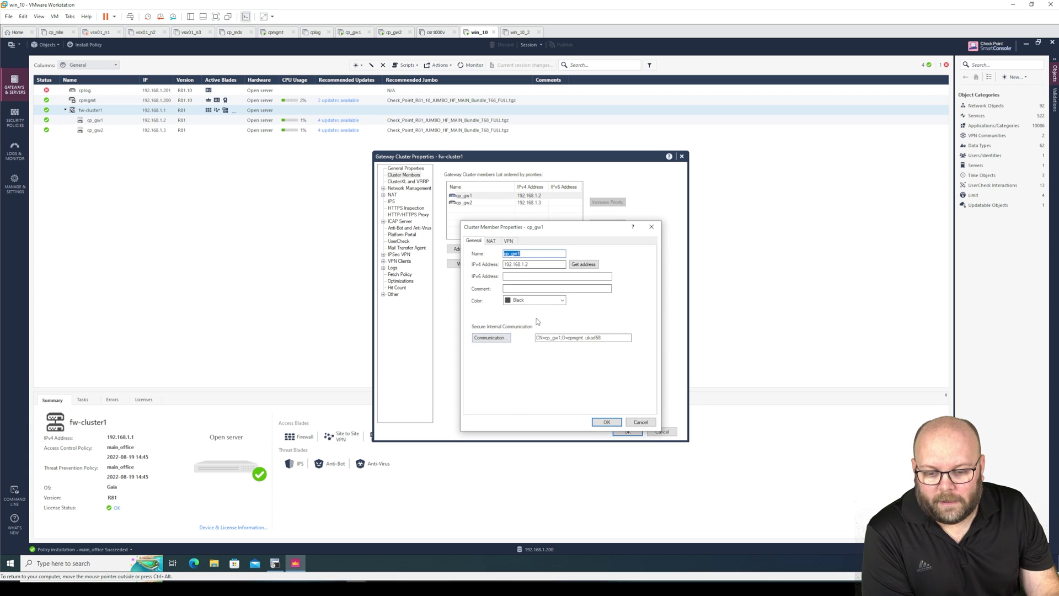
click(491, 338)
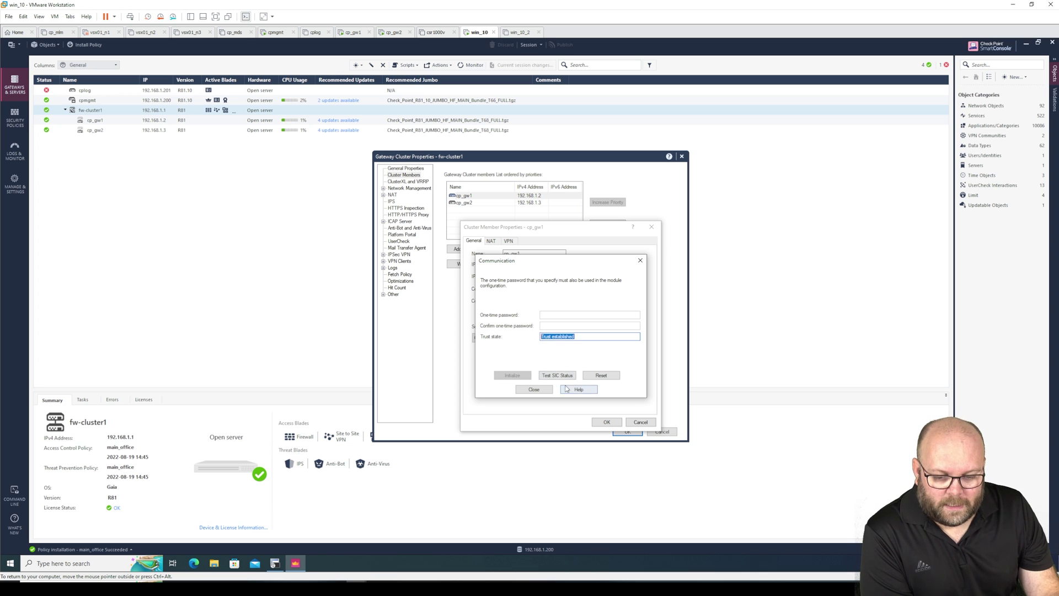
click(557, 375)
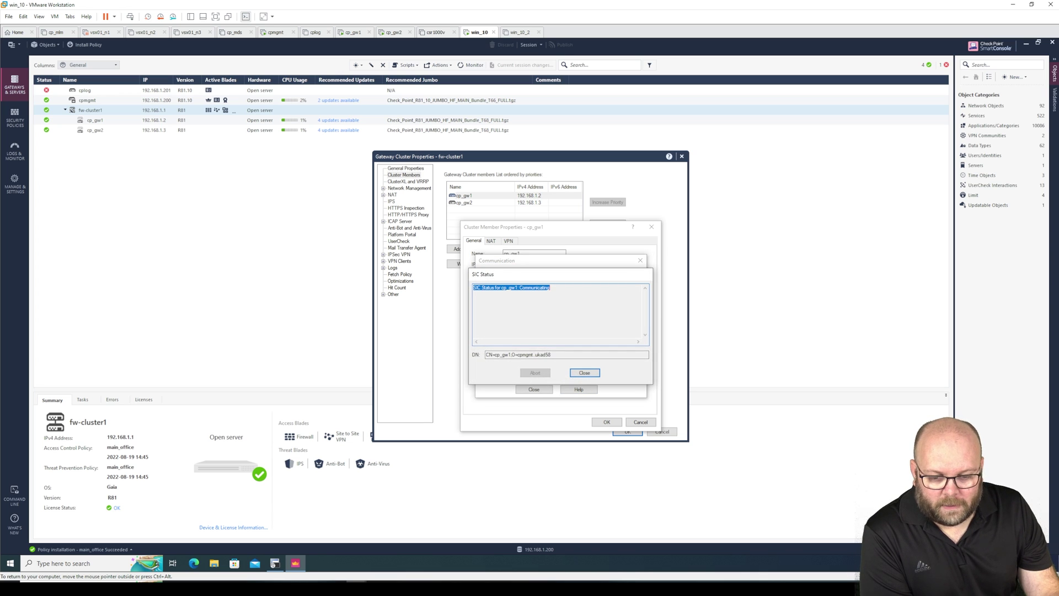
click(580, 375)
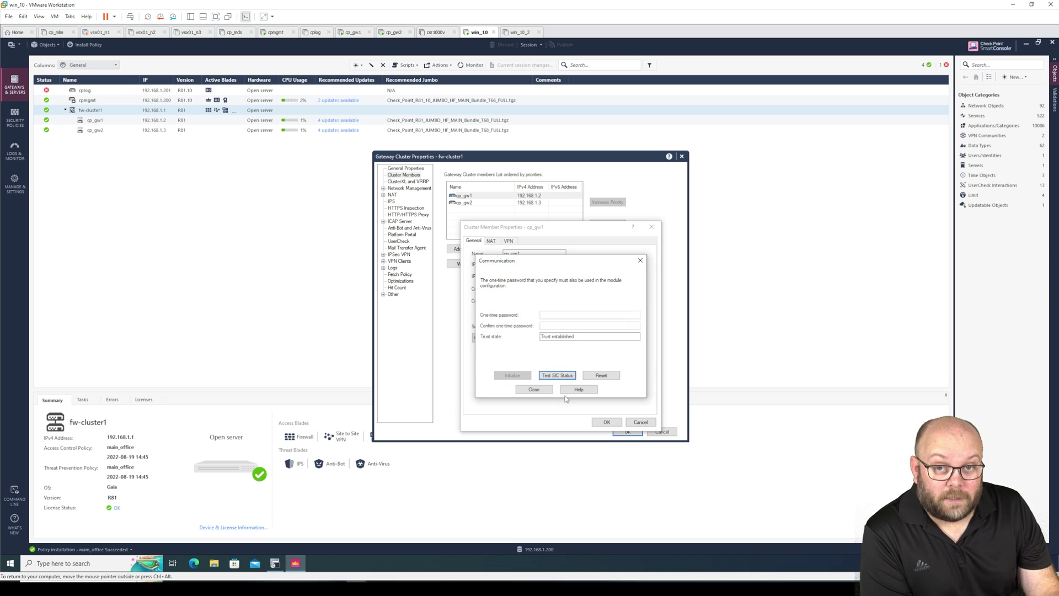
key(alt+Tab)
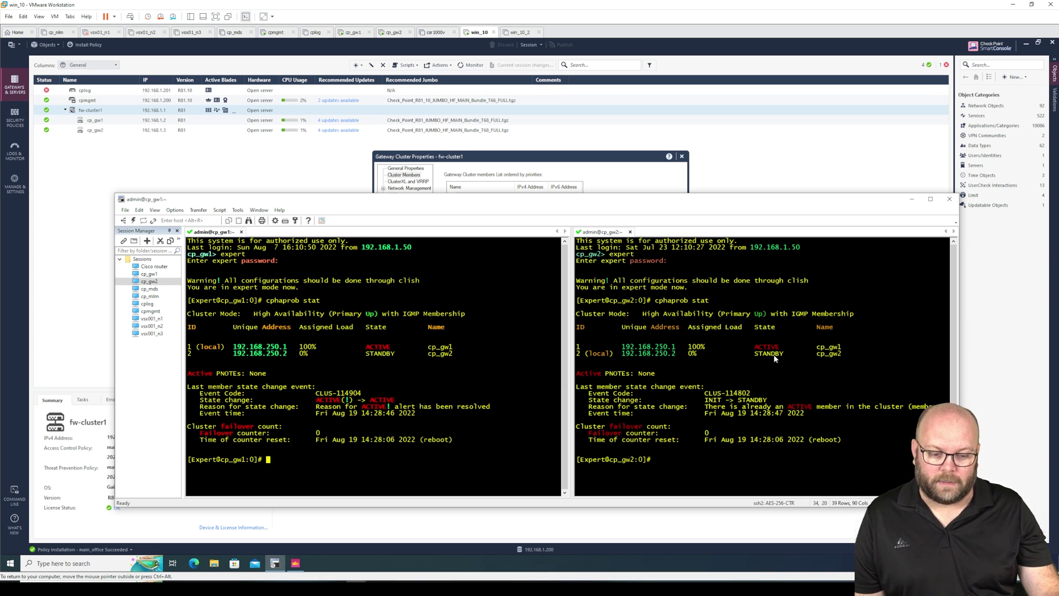
Run 'watch cpahprob stat' in the cp_gw2 session.
drag(526, 202, 526, 251)
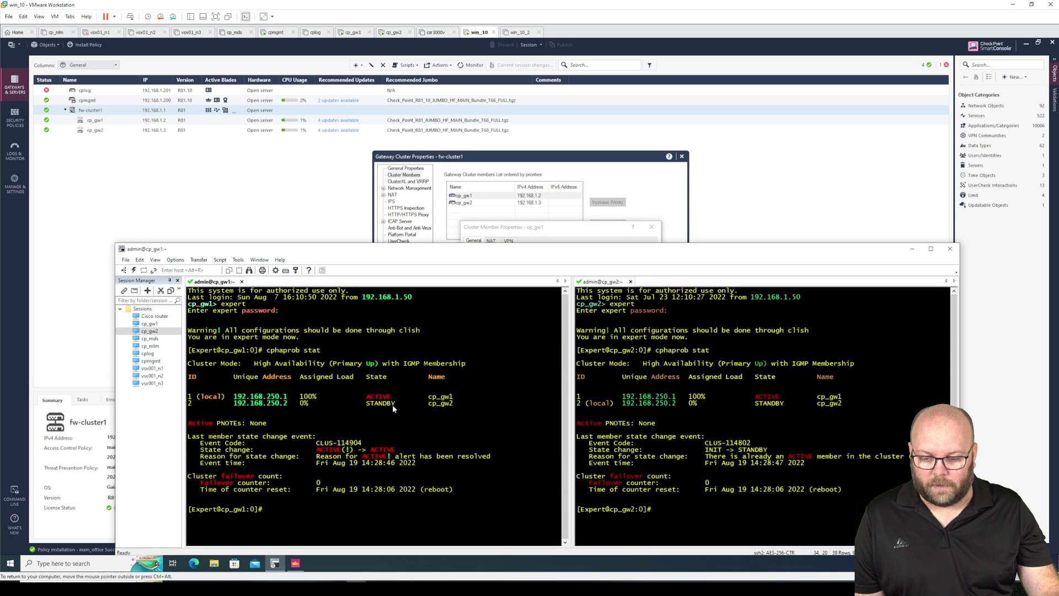
drag(395, 248, 404, 161)
click(893, 364)
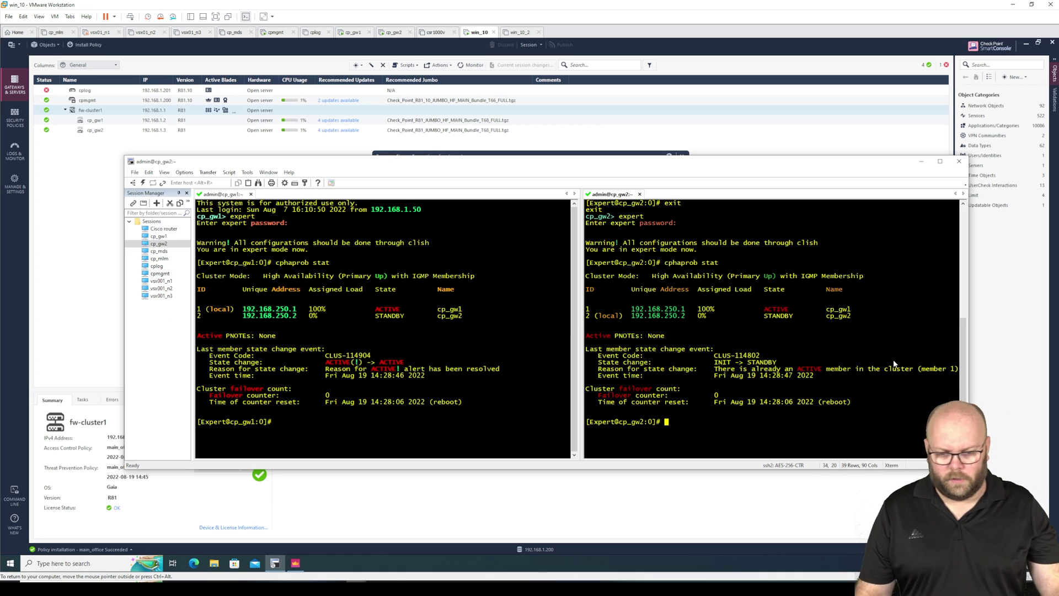
text(watch cpahpro)
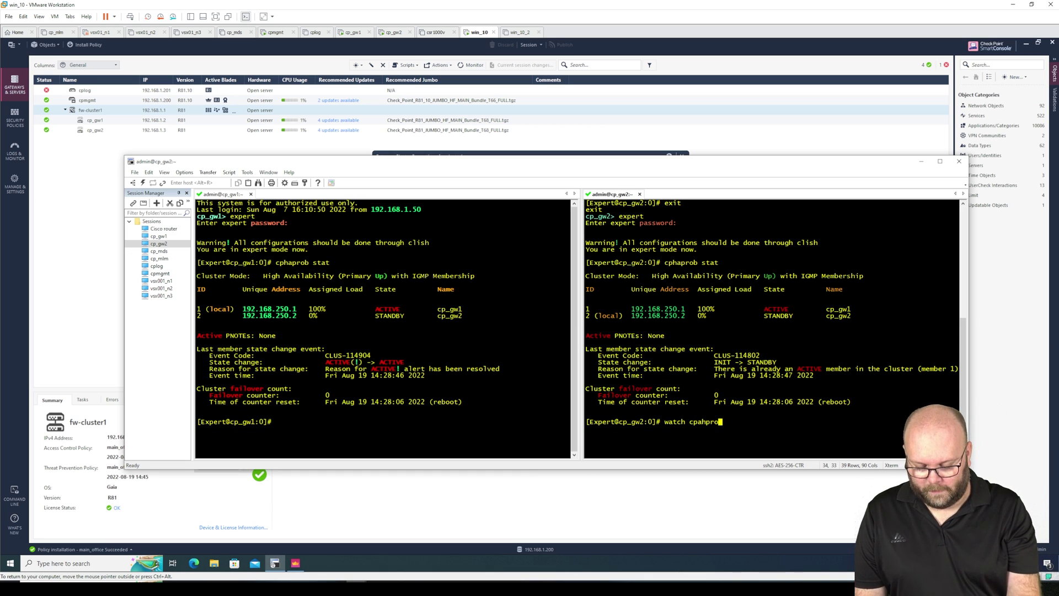
text(b stat)
key(Return)
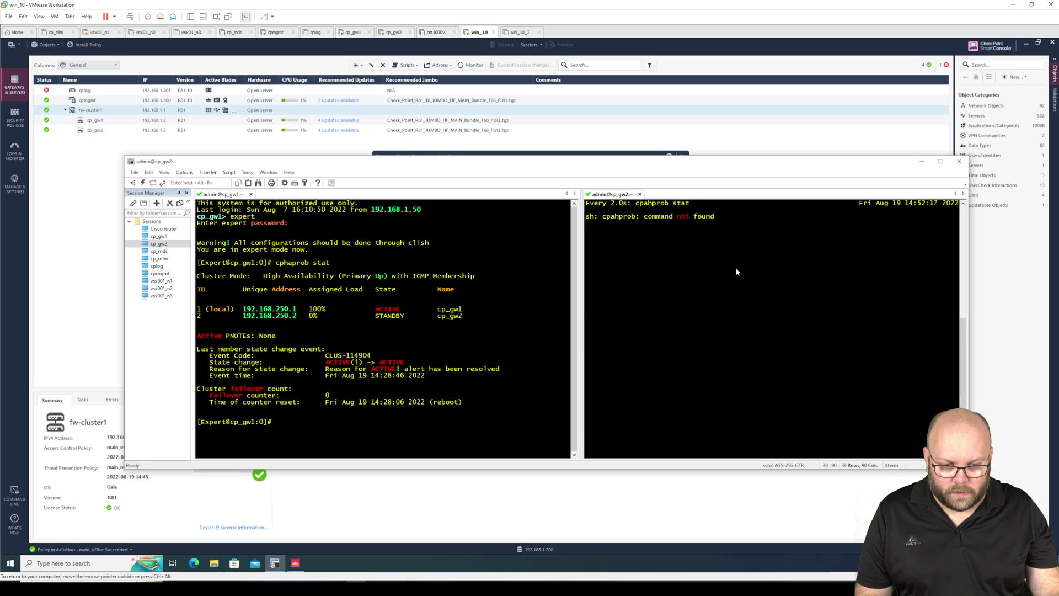
Fix the typo and rerun it as 'watch cphaprob stat' on cp_gw2.
key(ctrl+c)
key(Up)
key(Left)
key(Left)
key(Left)
key(Left)
key(Left)
key(Left)
key(Left)
key(Left)
key(Left)
key(Left)
key(BackSpace)
key(Right)
key(BackSpace)
key(BackSpace)
text(p)
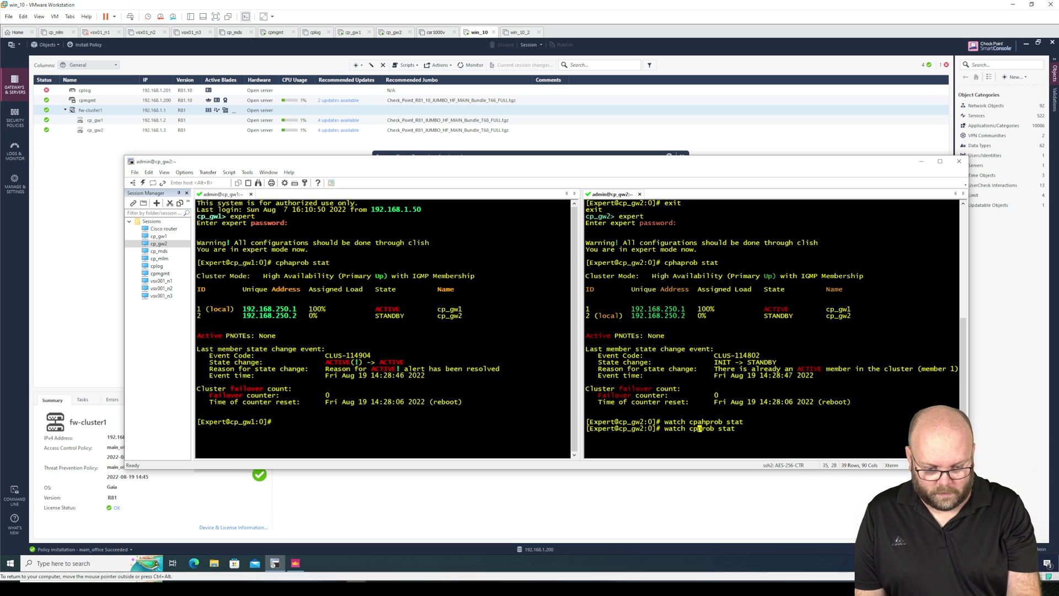
text(ha)
key(Return)
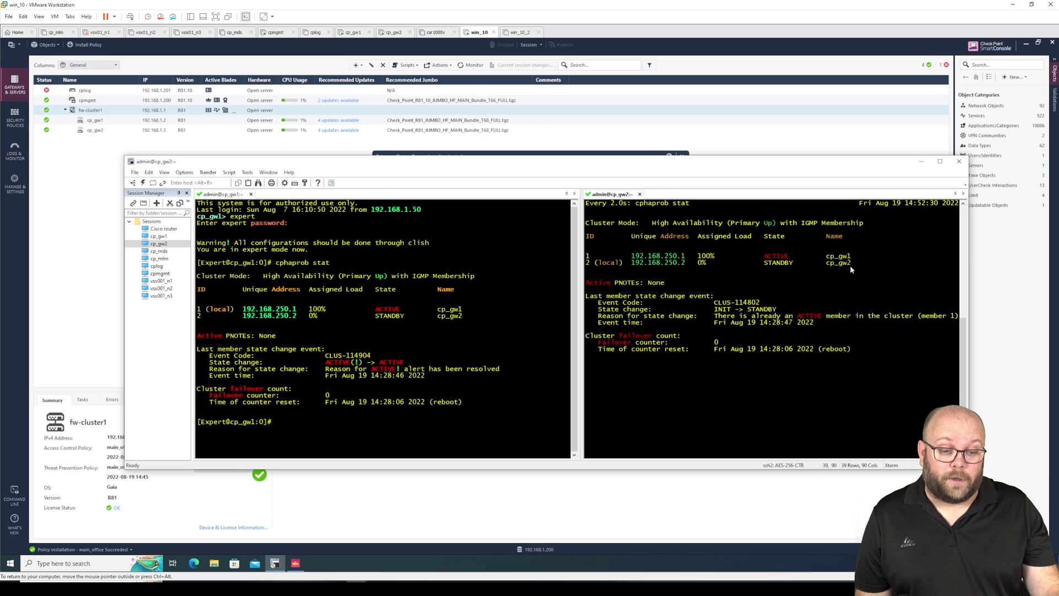
click(422, 413)
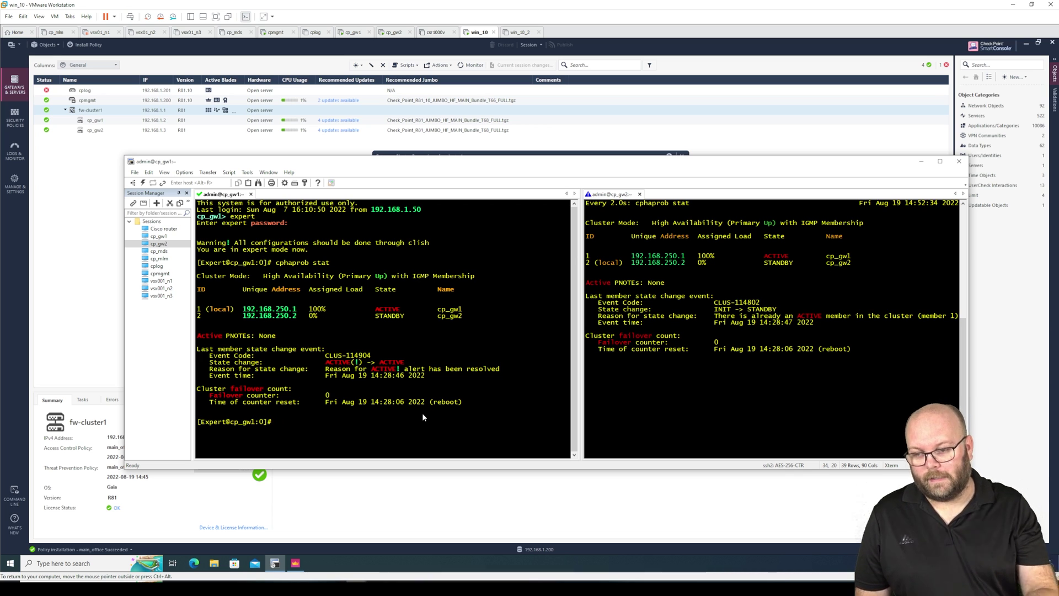
Launch Command Prompt and run a continuous 'ping 8.8.8.8 -t'.
click(10, 563)
text(cmd)
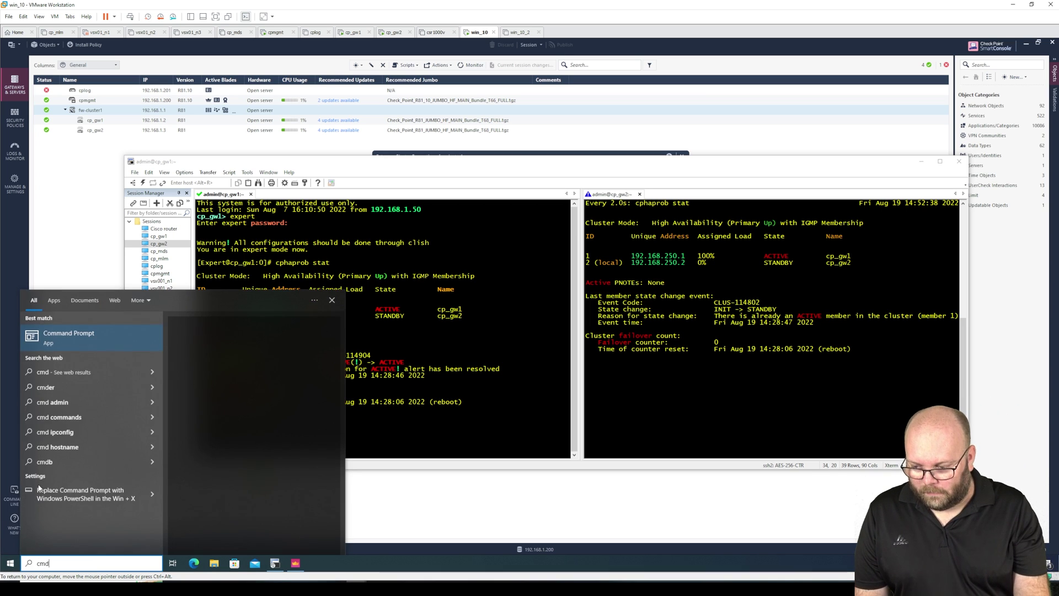
key(Return)
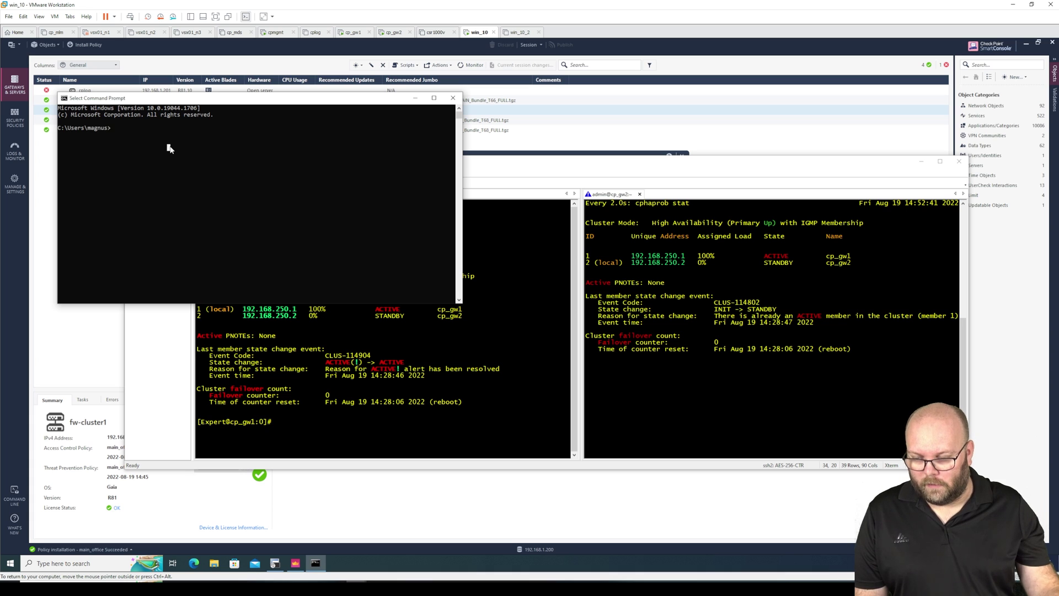
text(ping 8.8.8.8)
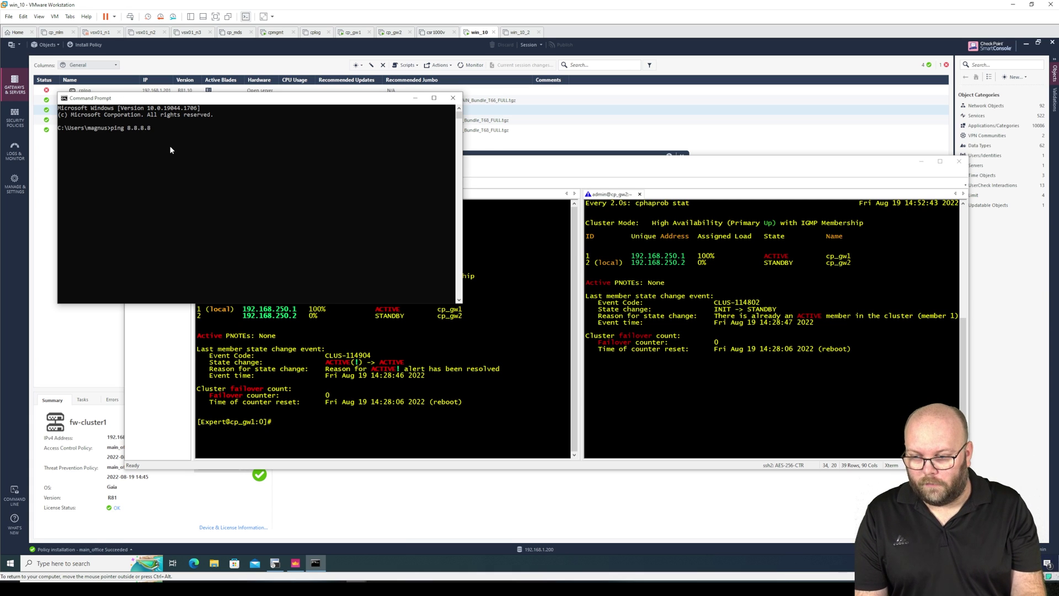
text( -t)
key(Return)
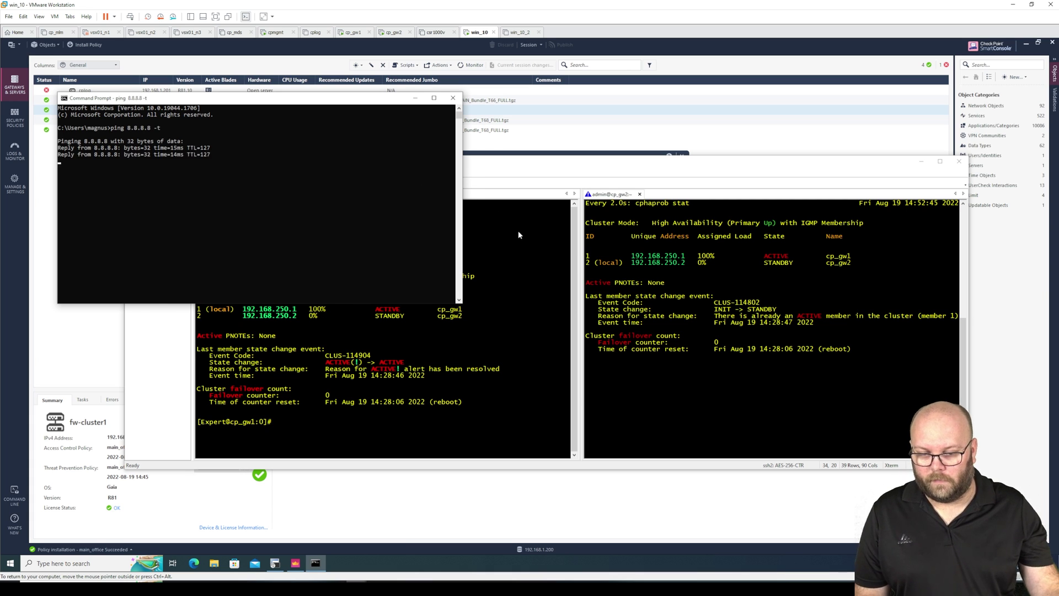
click(522, 235)
drag(529, 165, 535, 173)
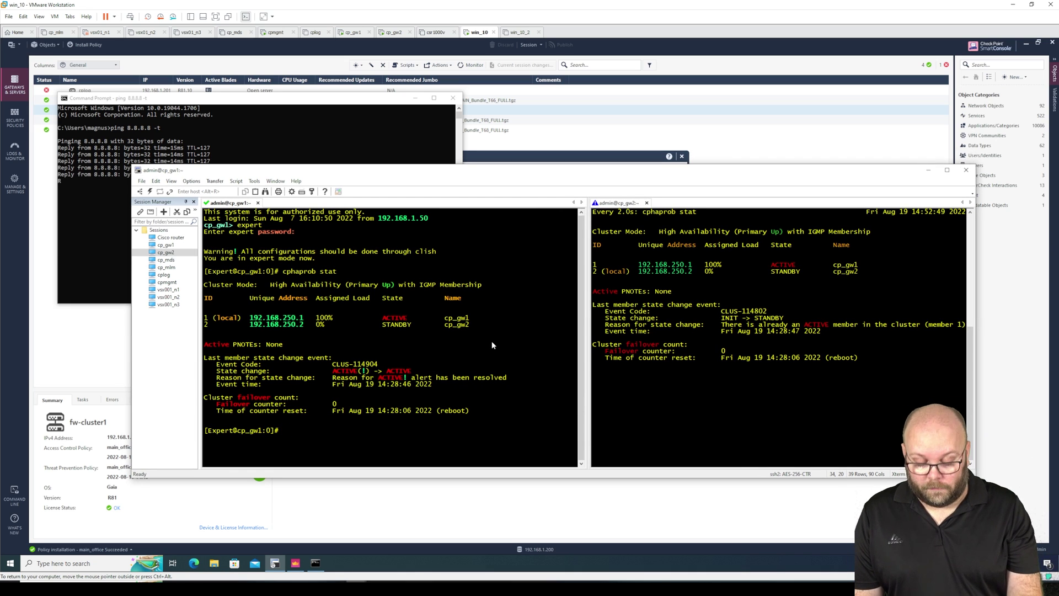
Leave expert mode on cp_gw1 and launch cpconfig.
text(clish)
key(Return)
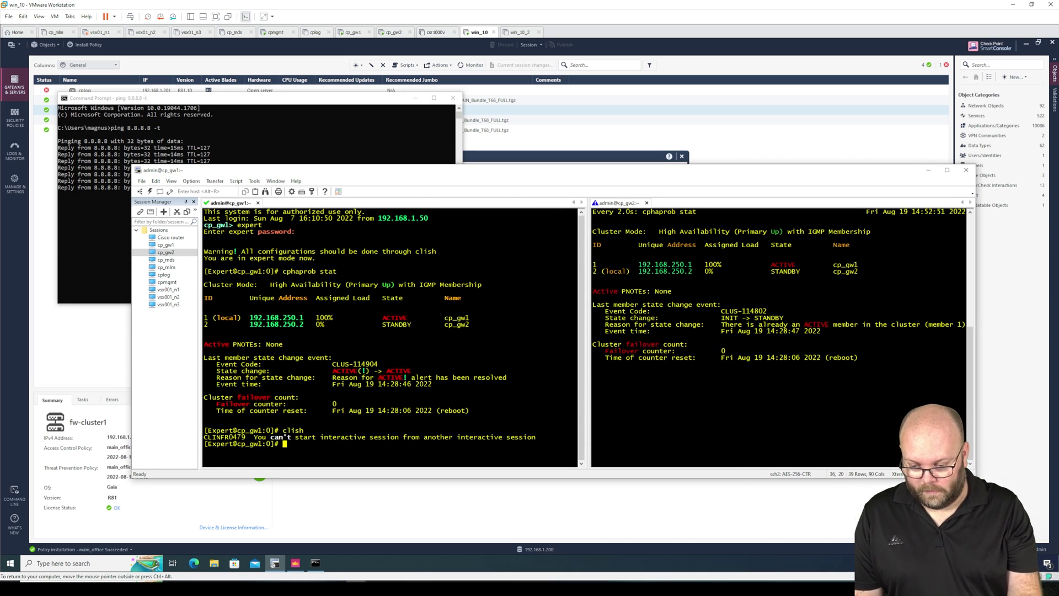
text(exit)
key(Return)
key(Return)
key(Return)
key(Return)
key(Return)
key(Return)
key(Return)
text(cpconfig)
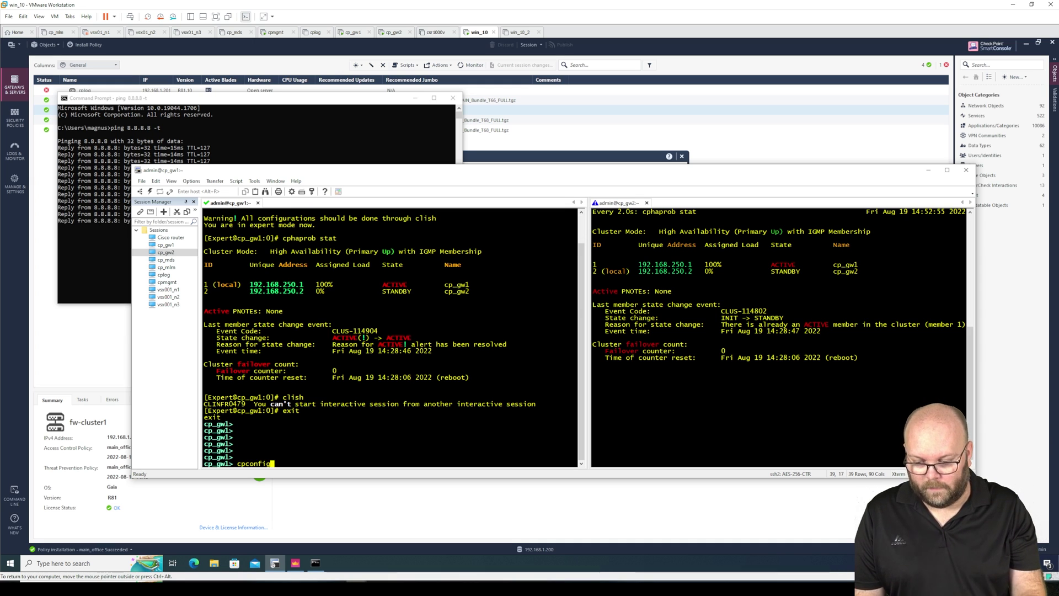
key(Return)
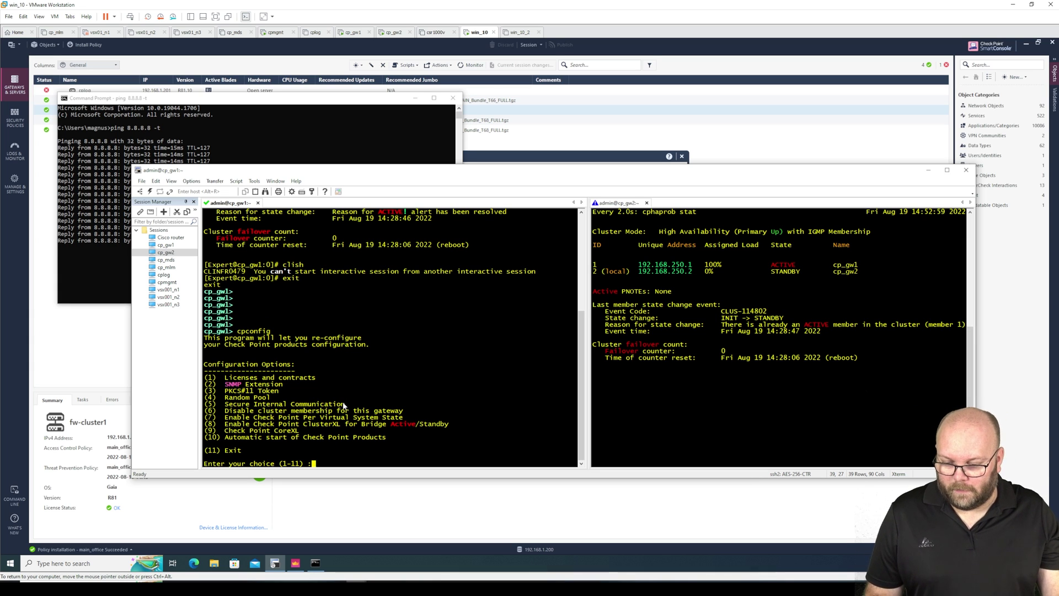
Reset Secure Internal Communication (option 5) with a new activation key, then choose 11.
drag(343, 405, 226, 408)
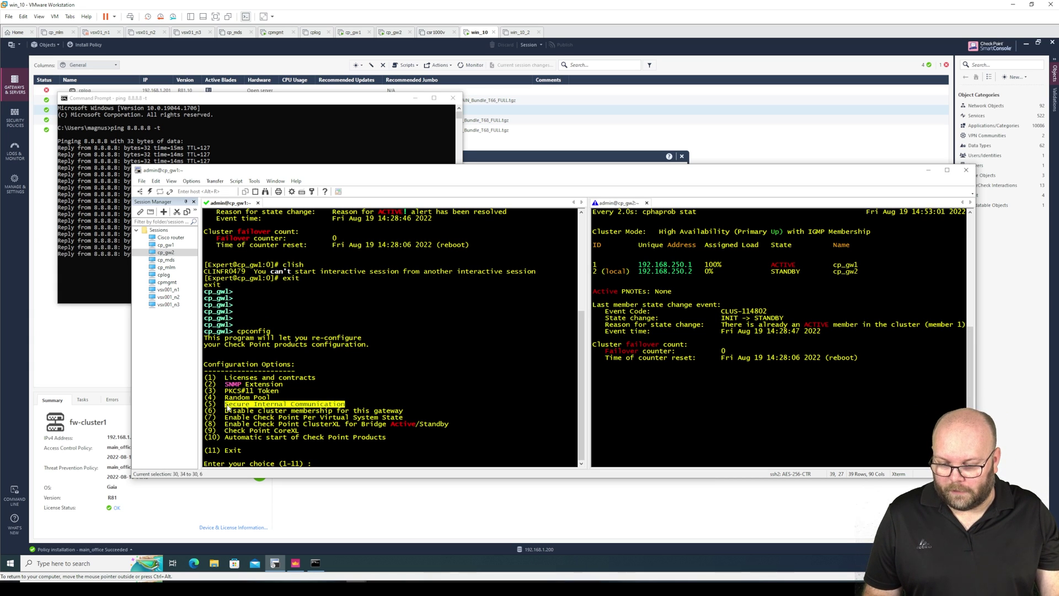
text(5)
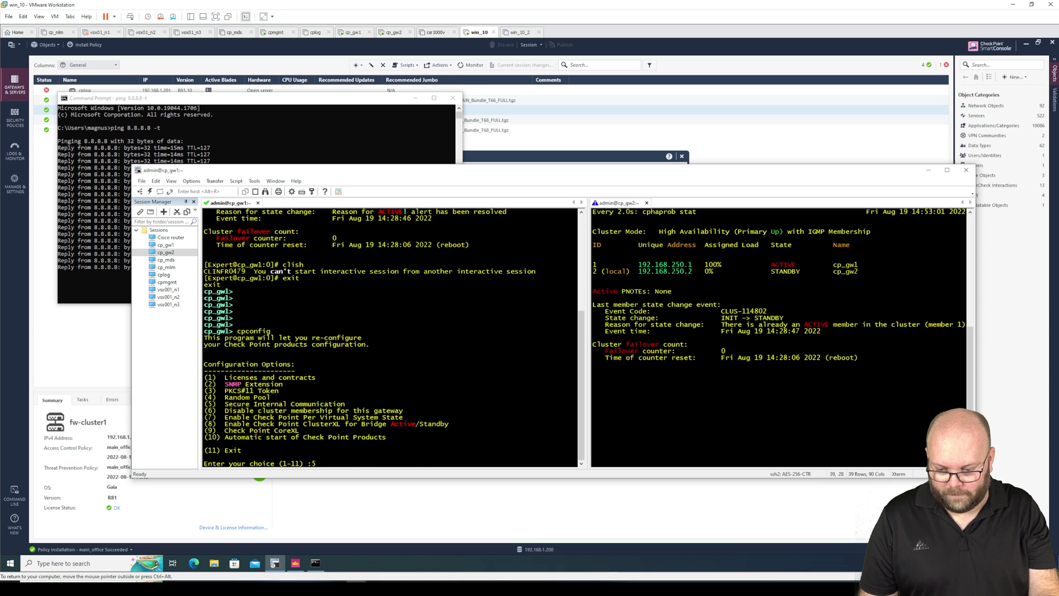
key(Return)
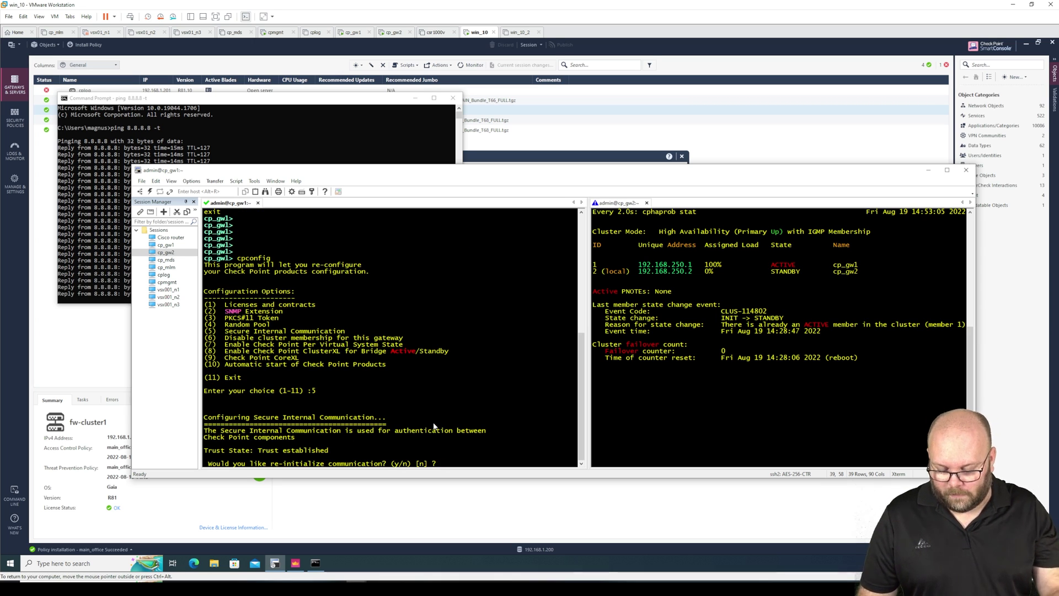
text(y)
key(Return)
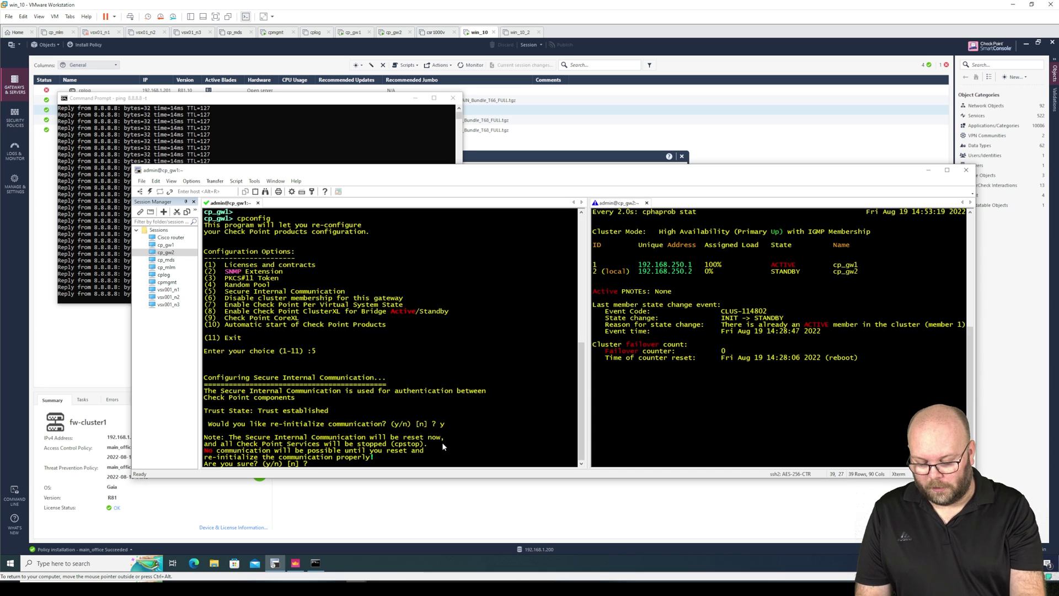
text(y)
key(Return)
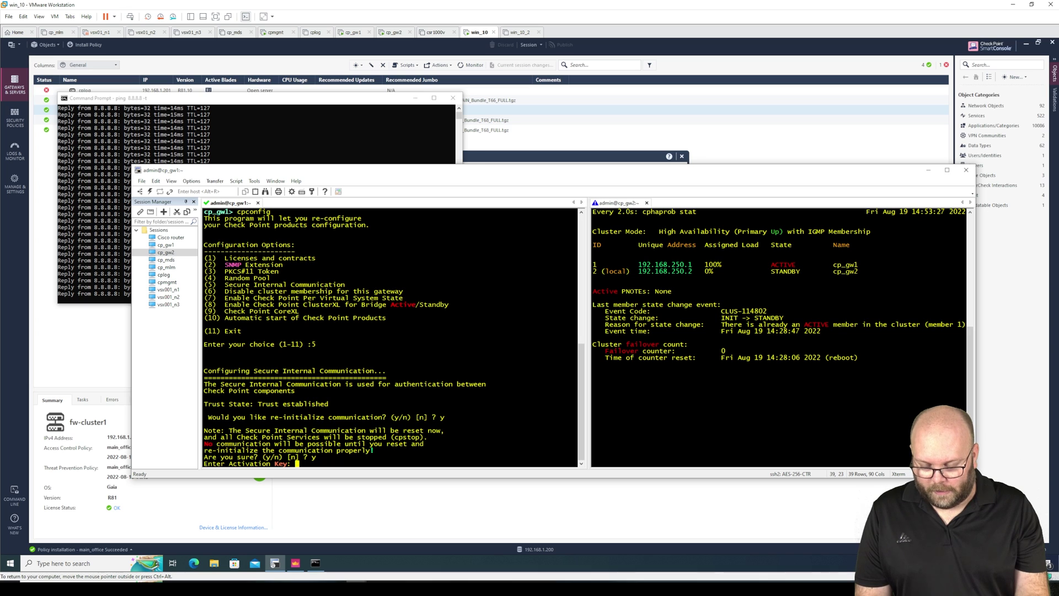
key(Return)
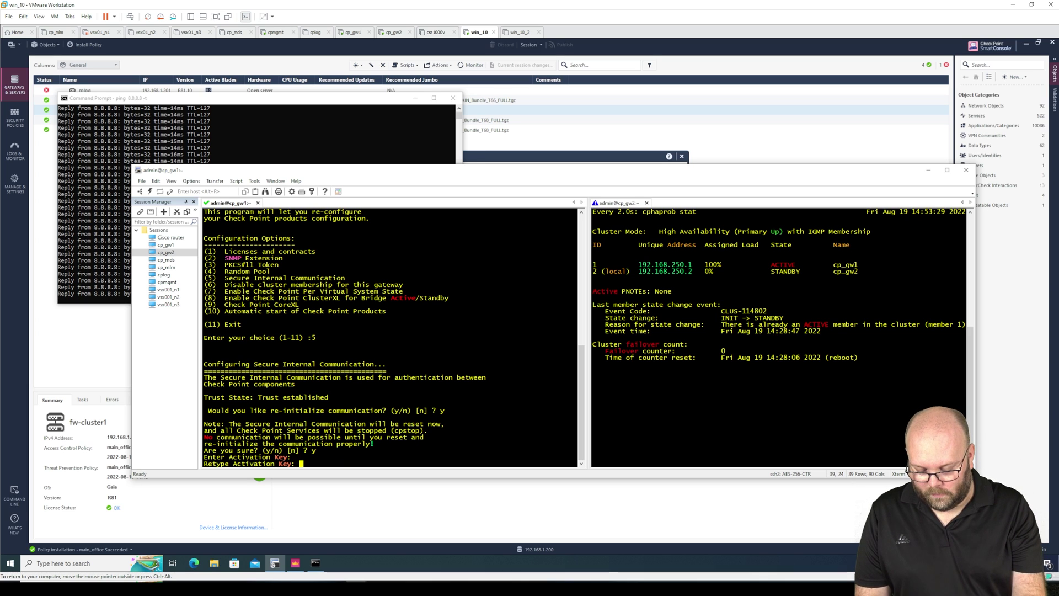
key(Return)
text(11) :11)
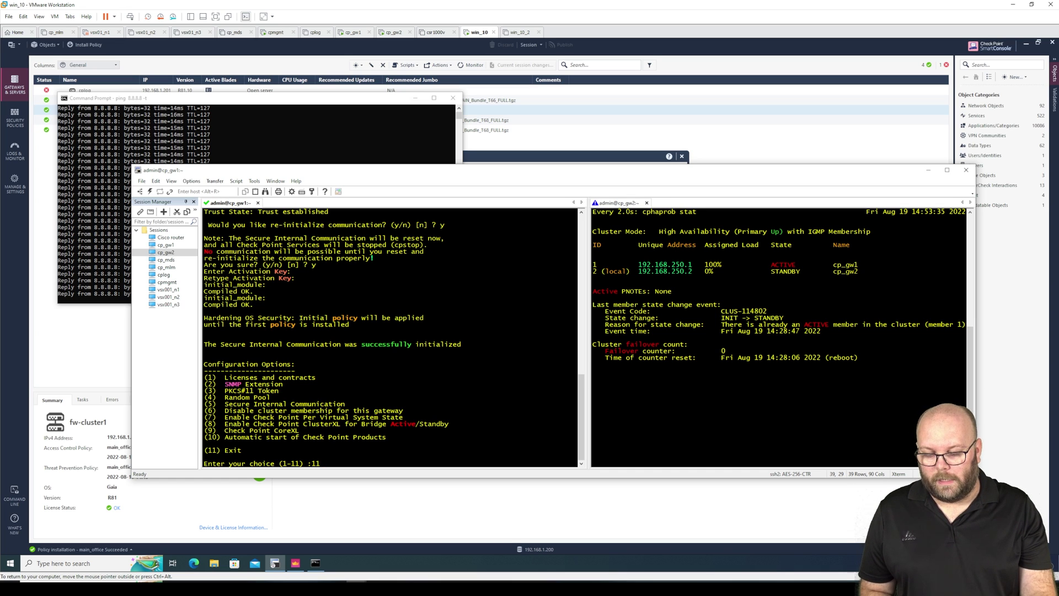
Exit cpconfig, watch the ping during the restart, then get a fresh cp_gw1 prompt.
key(Return)
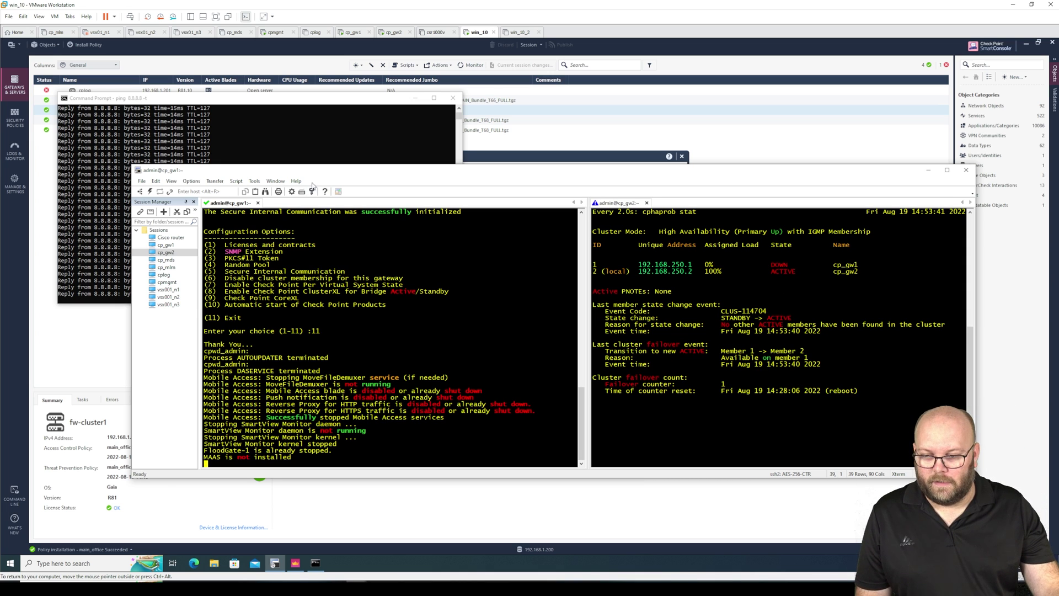
click(300, 142)
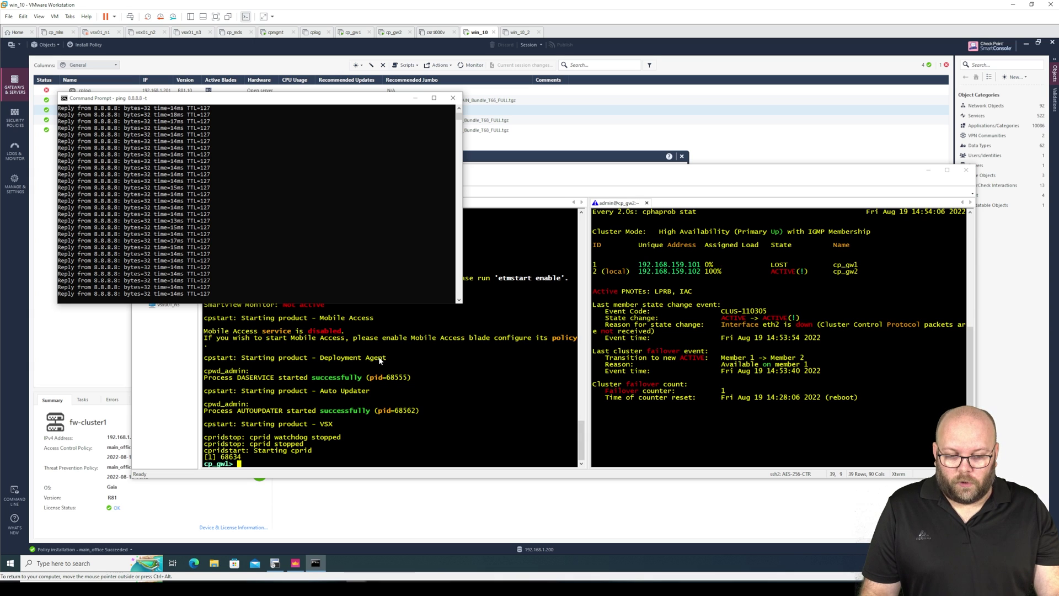
click(689, 384)
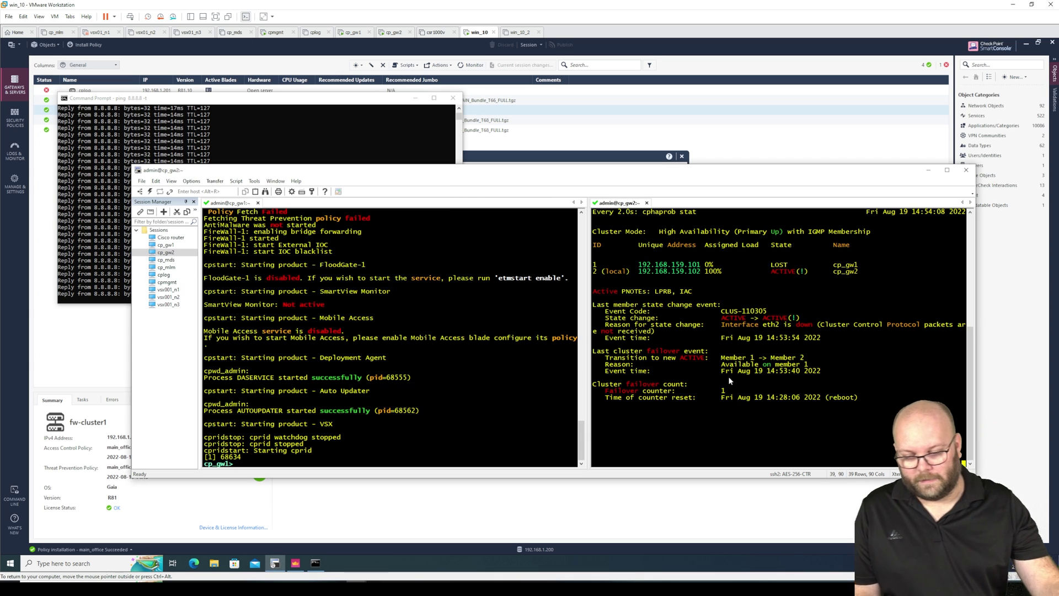
click(395, 362)
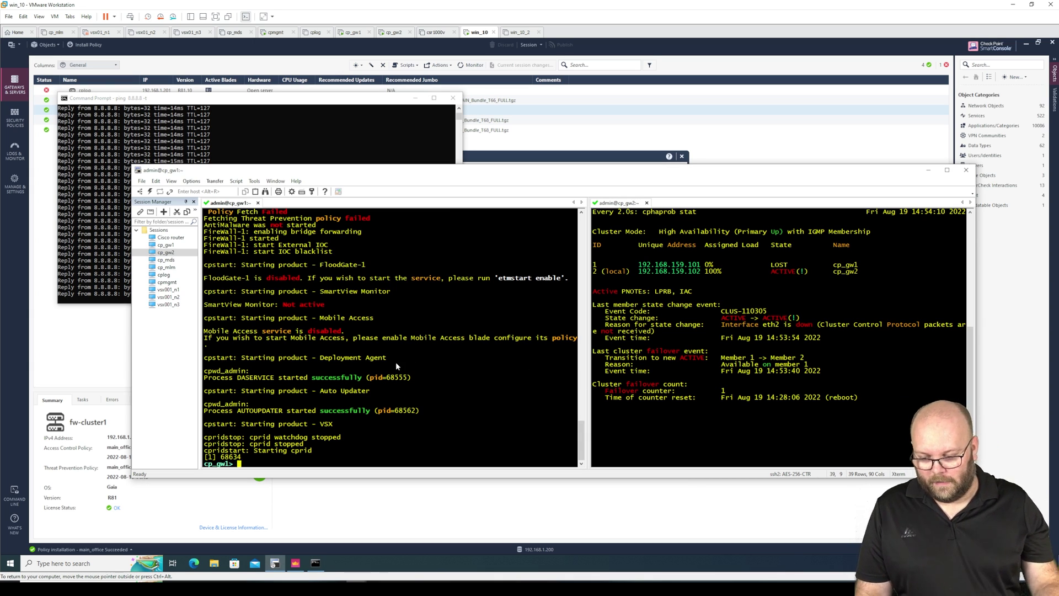
key(Return)
key(Return)
key(Return)
key(Return)
key(Return)
key(Return)
key(Return)
key(Return)
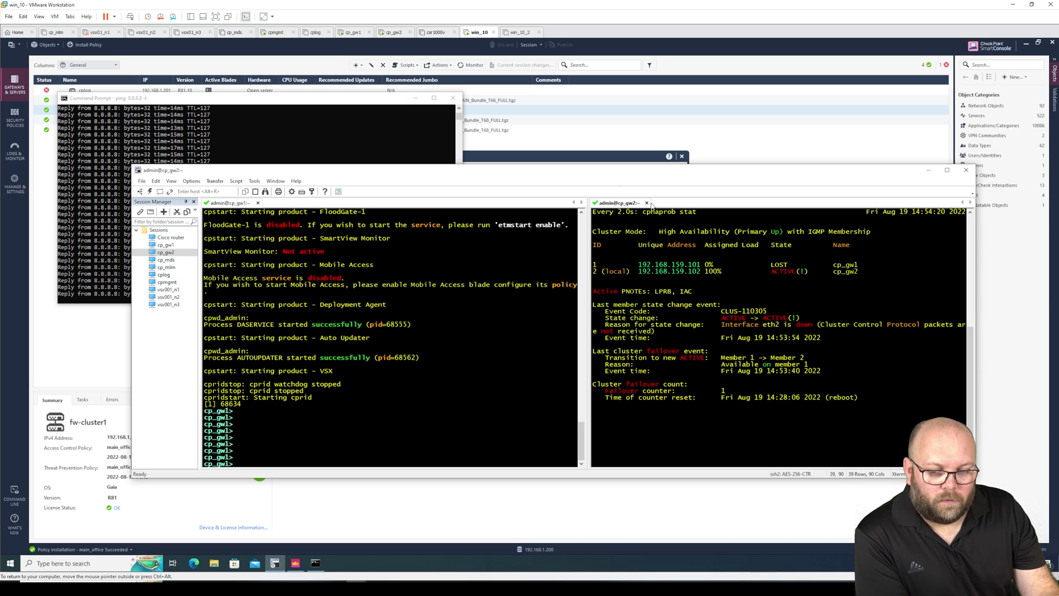
Close the open cp_gw1 dialogs without saving and reopen cp_gw1's member properties.
click(601, 160)
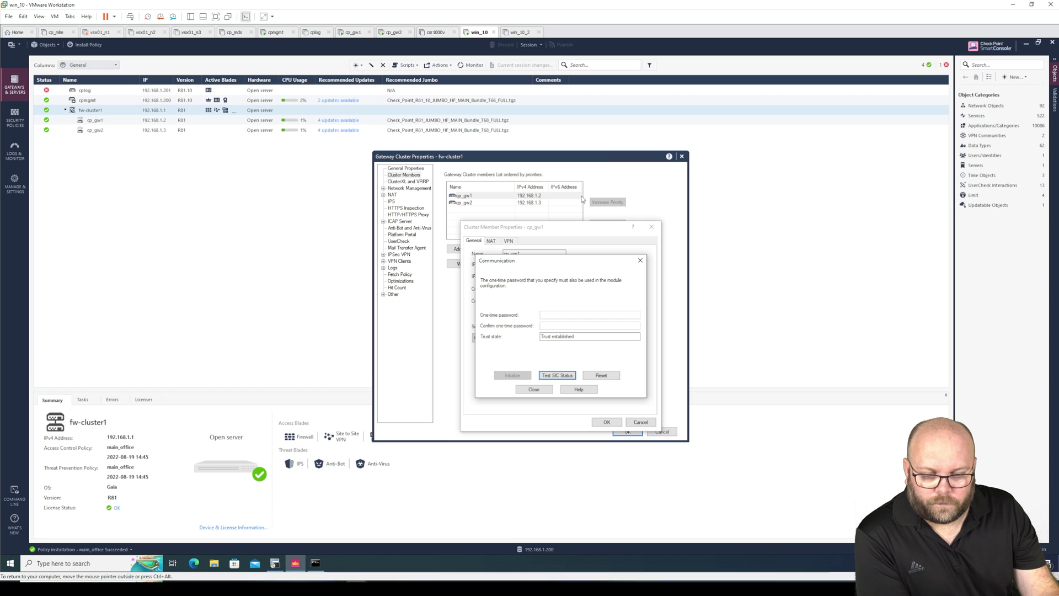
click(534, 389)
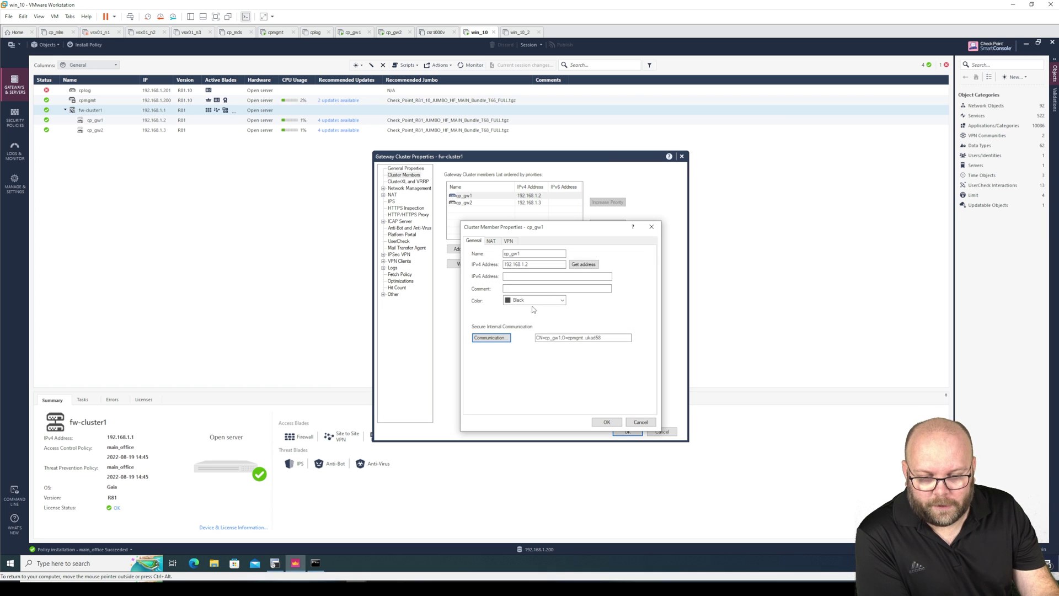
click(638, 422)
click(467, 203)
click(465, 196)
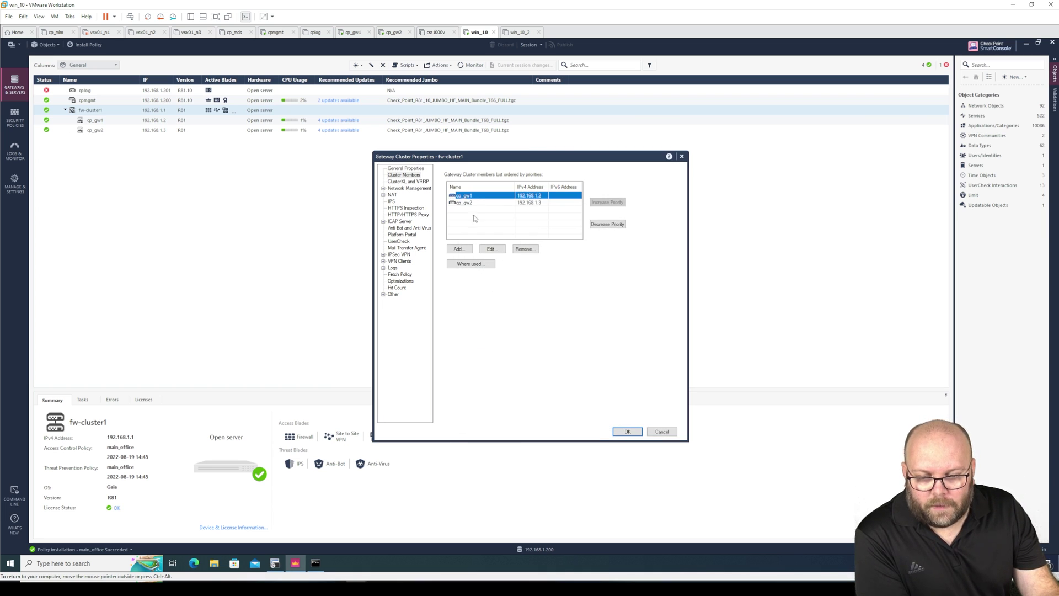
click(491, 249)
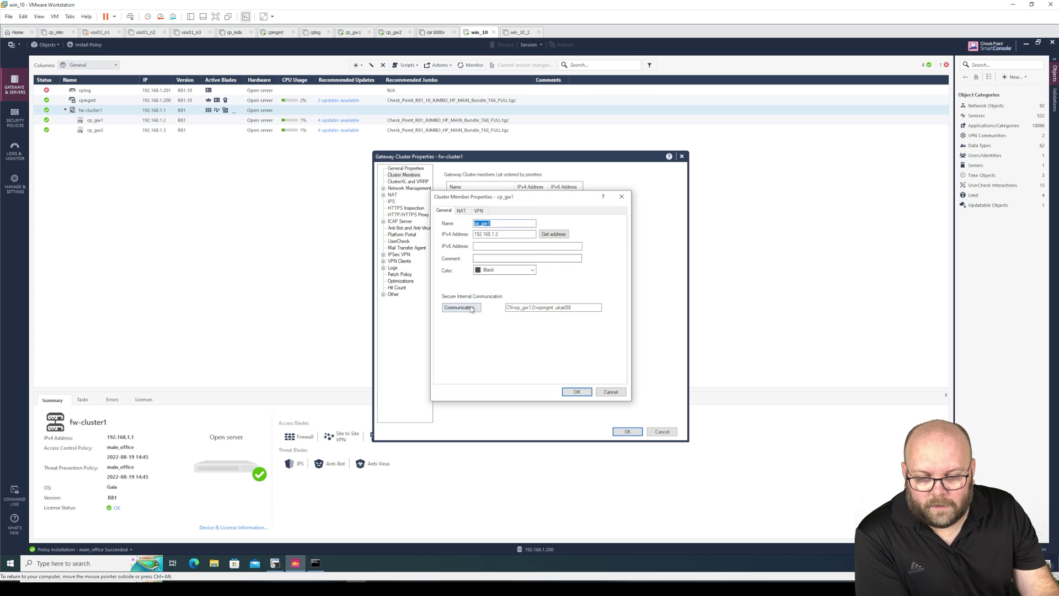
Test cp_gw1's SIC status and reset its trusted communication.
click(471, 308)
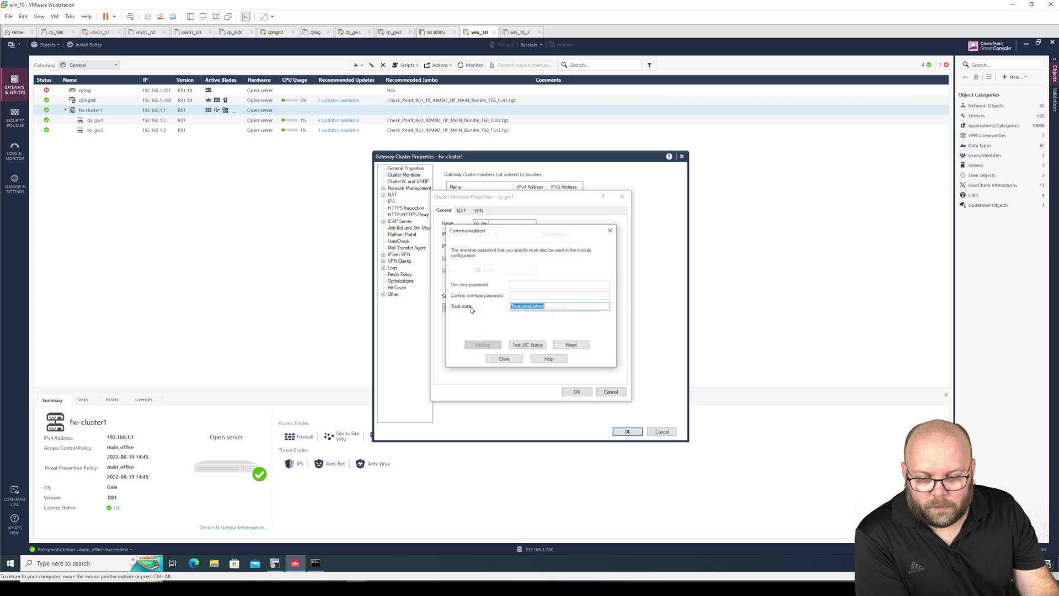
click(525, 346)
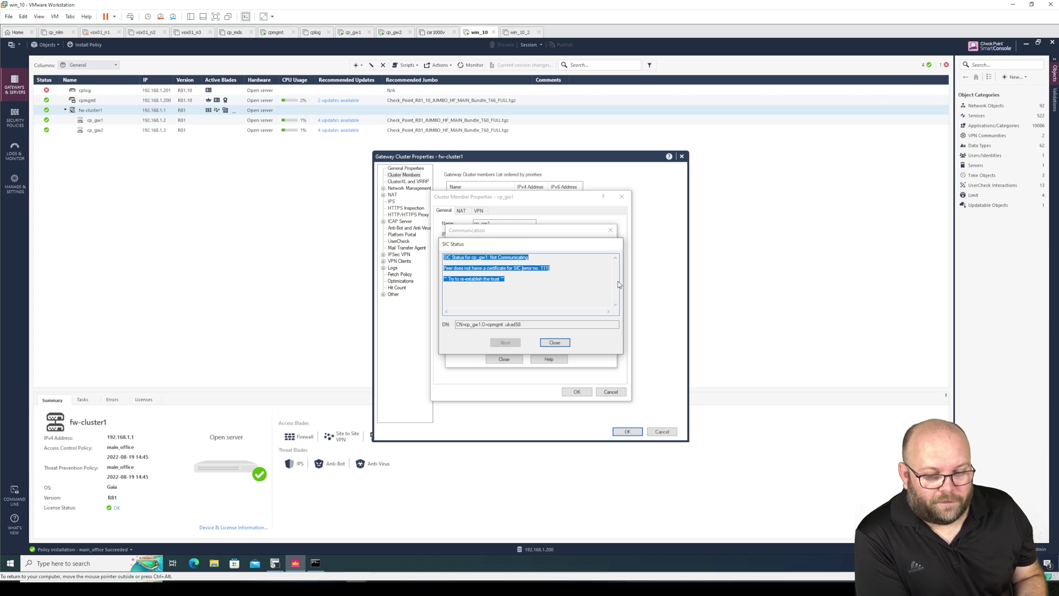
click(554, 343)
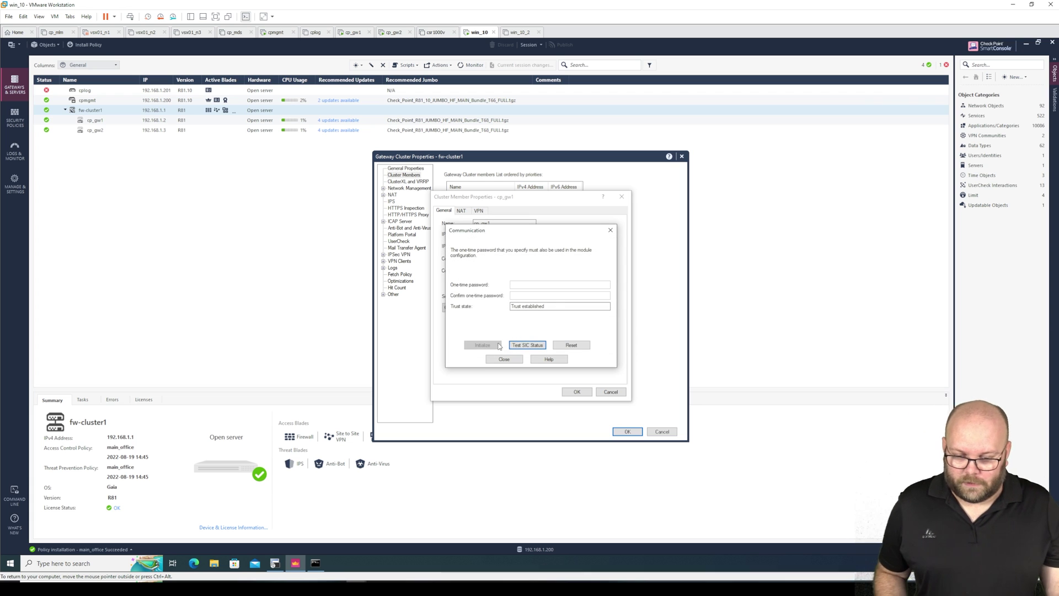
click(568, 345)
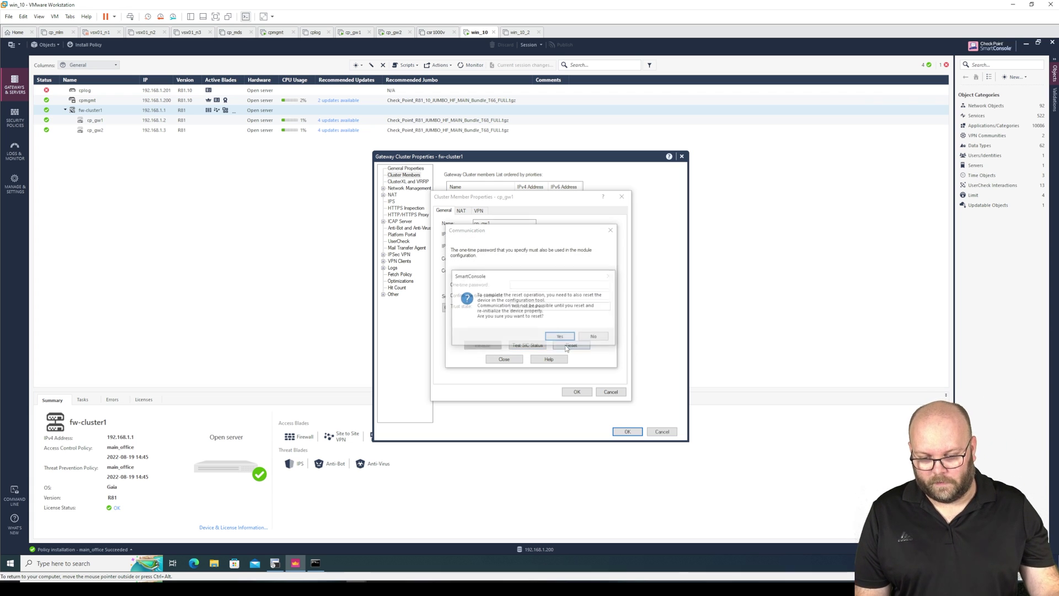
click(560, 336)
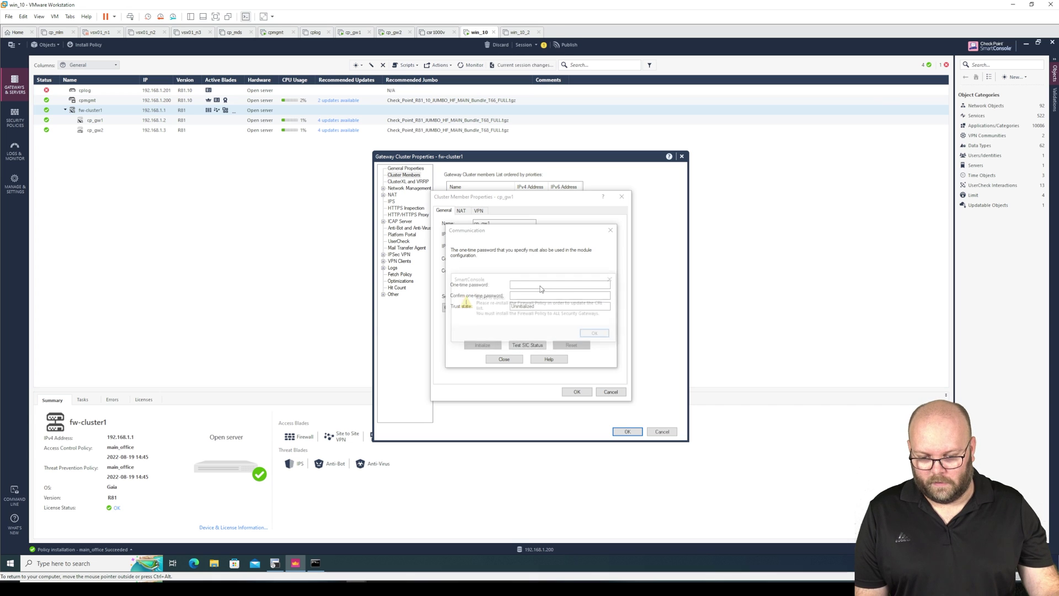
click(596, 334)
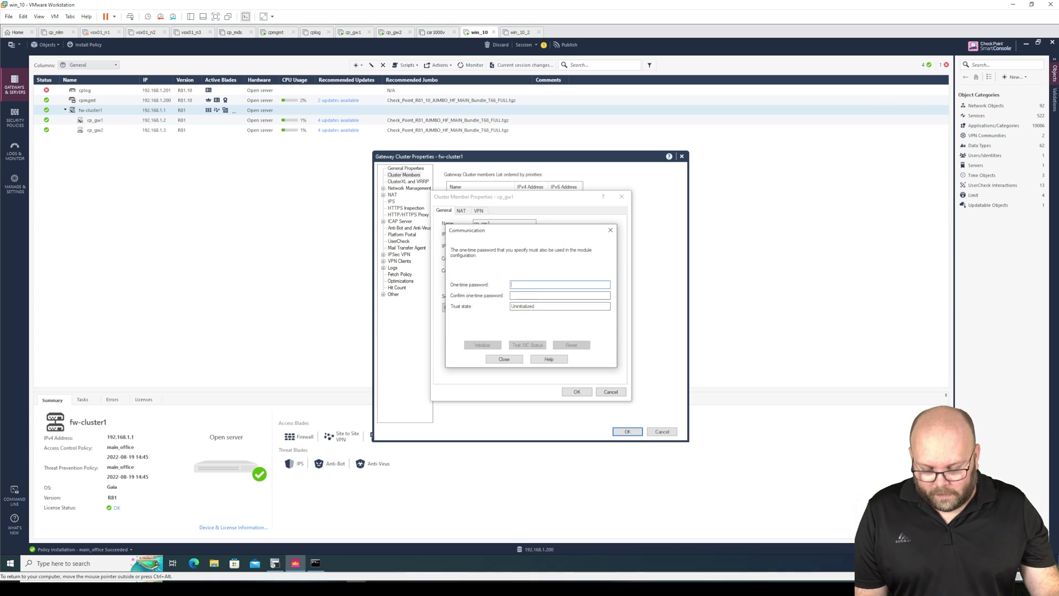
Enter the one-time password twice, initialize trust, and save cp_gw1 and cluster properties.
text(vpn123vpn123)
key(BackSpace)
key(BackSpace)
key(BackSpace)
key(BackSpace)
key(BackSpace)
key(BackSpace)
key(BackSpace)
key(BackSpace)
key(BackSpace)
key(BackSpace)
key(BackSpace)
key(BackSpace)
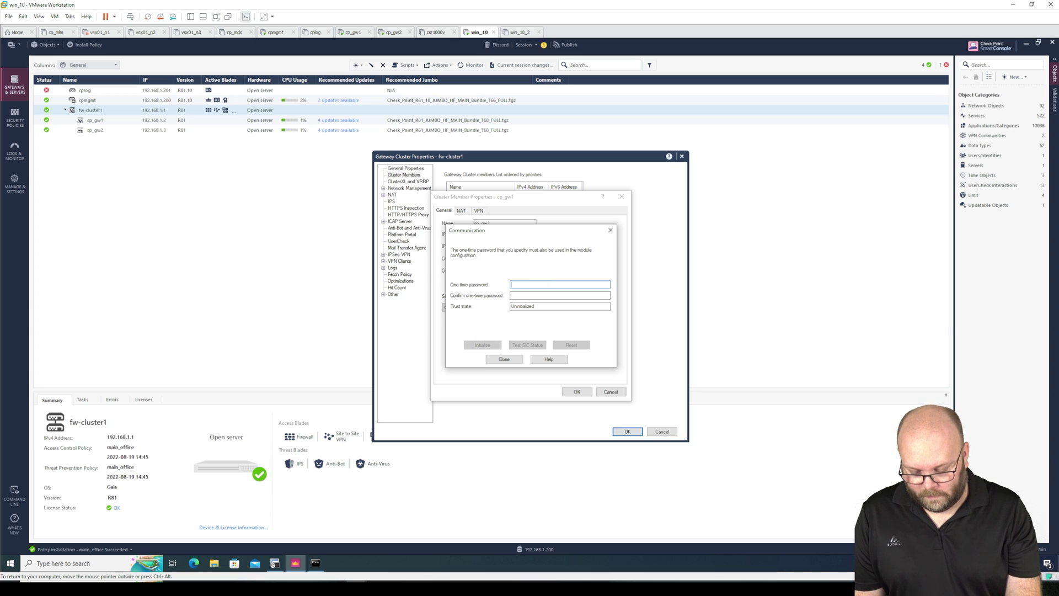
text(vpn)
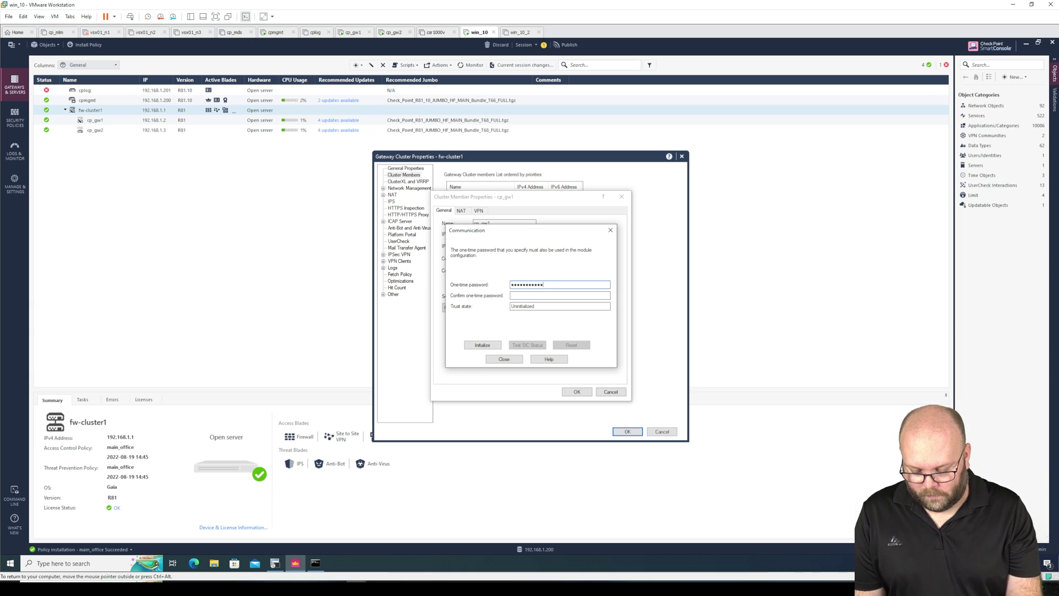
key(Tab)
text(vpn123)
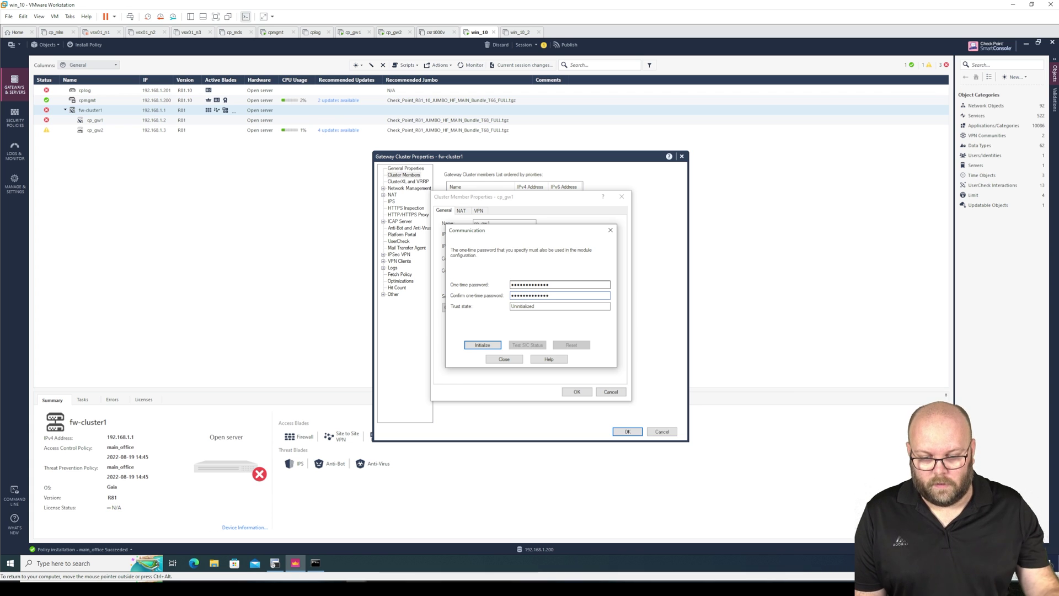
click(491, 347)
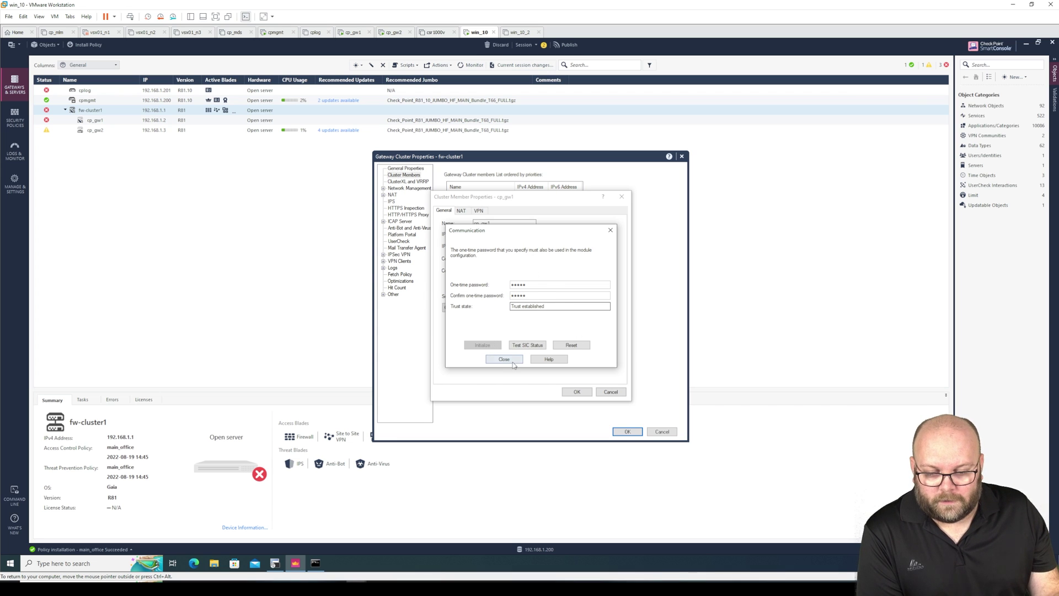
click(503, 359)
click(579, 393)
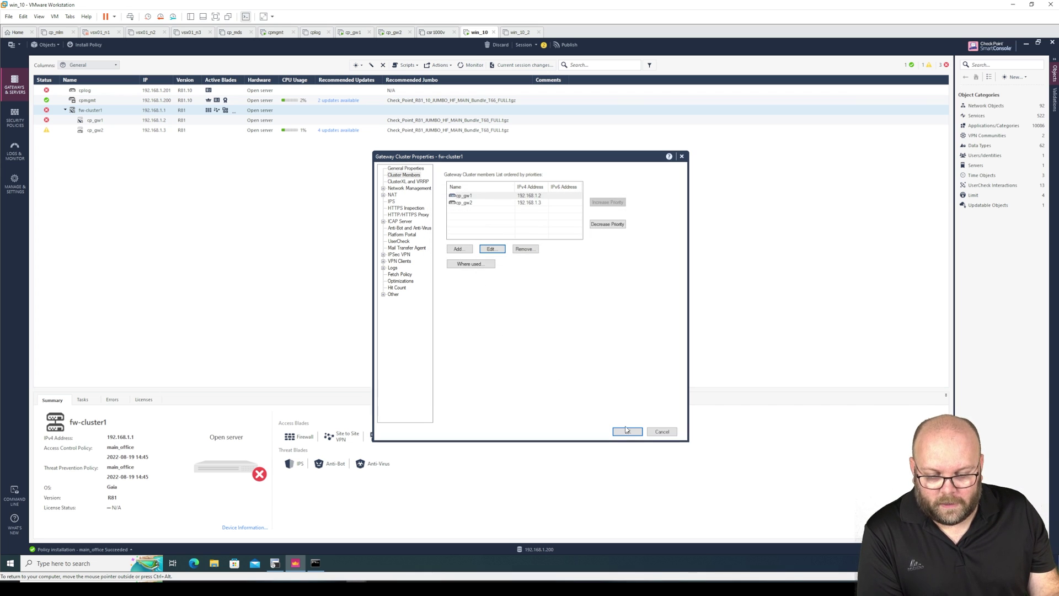
click(627, 430)
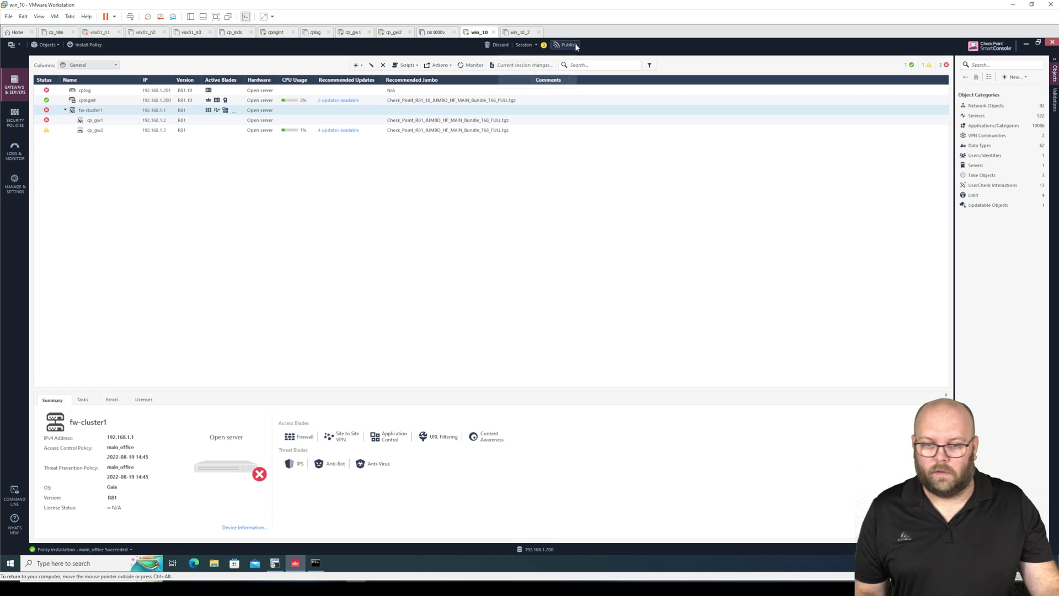
Publish the session changes, then install the main_office policy on fw-cluster1.
click(575, 48)
click(570, 355)
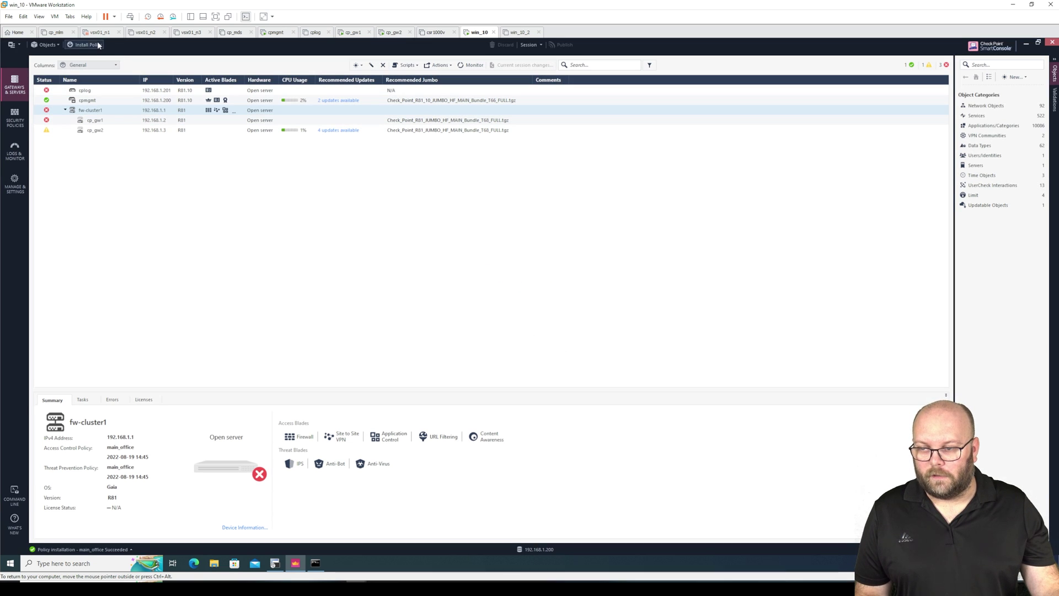
click(97, 46)
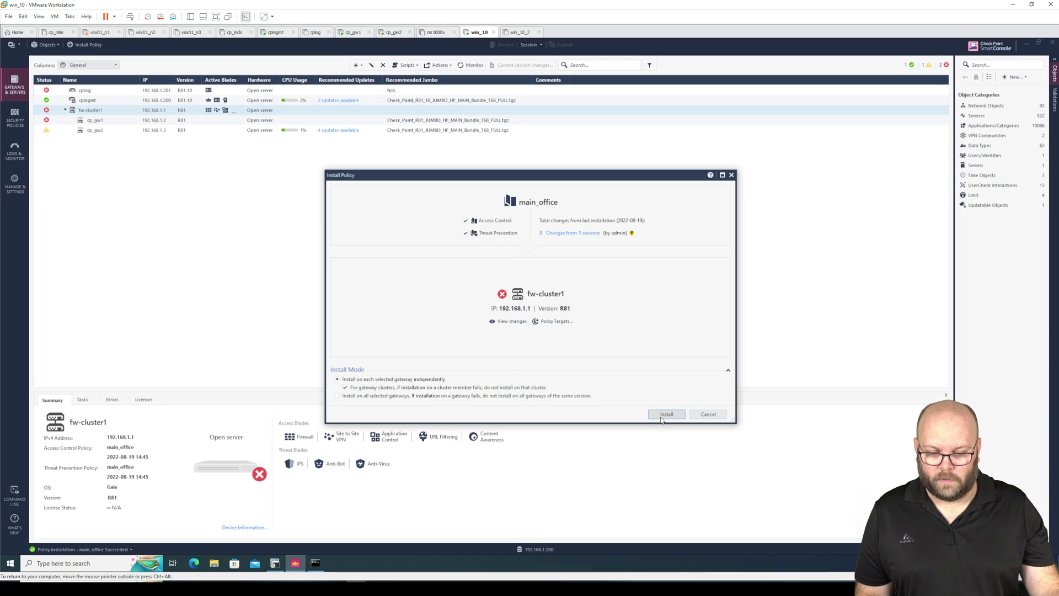
click(663, 420)
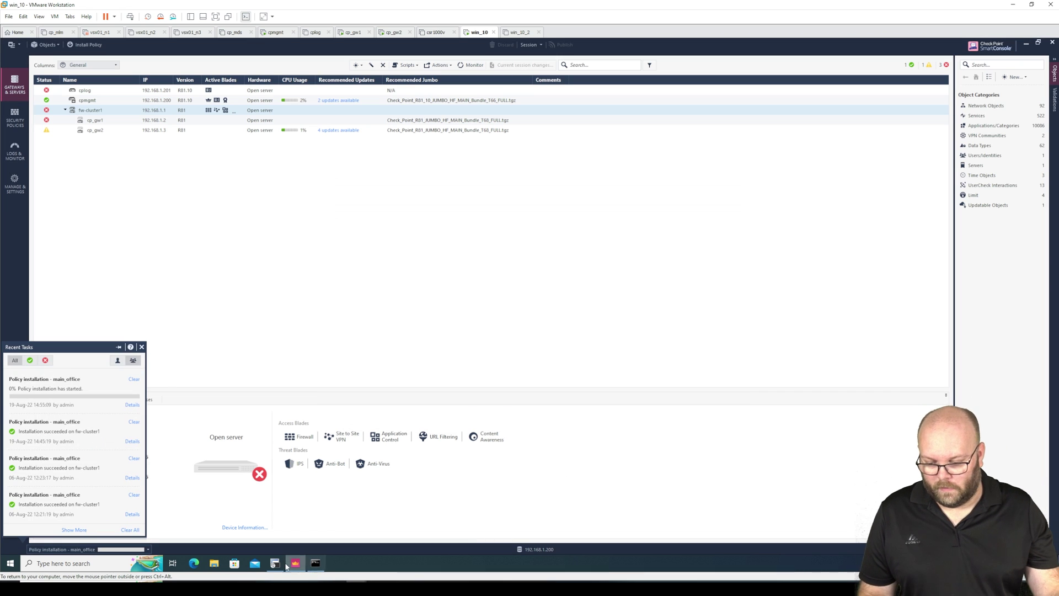
Enter expert mode in the cp_gw1 terminal session.
click(275, 563)
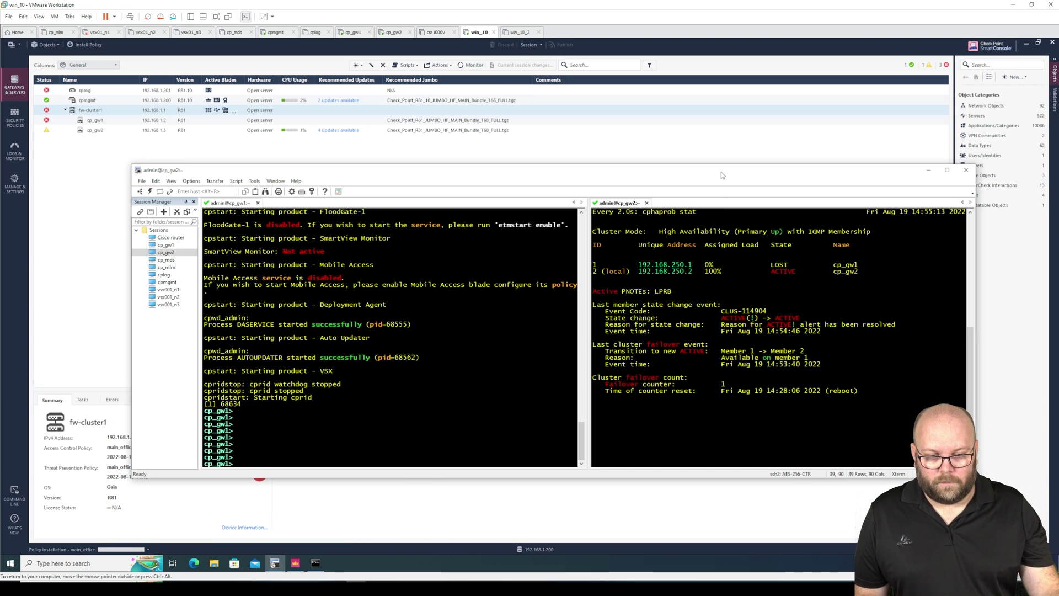
drag(722, 173, 741, 141)
click(488, 368)
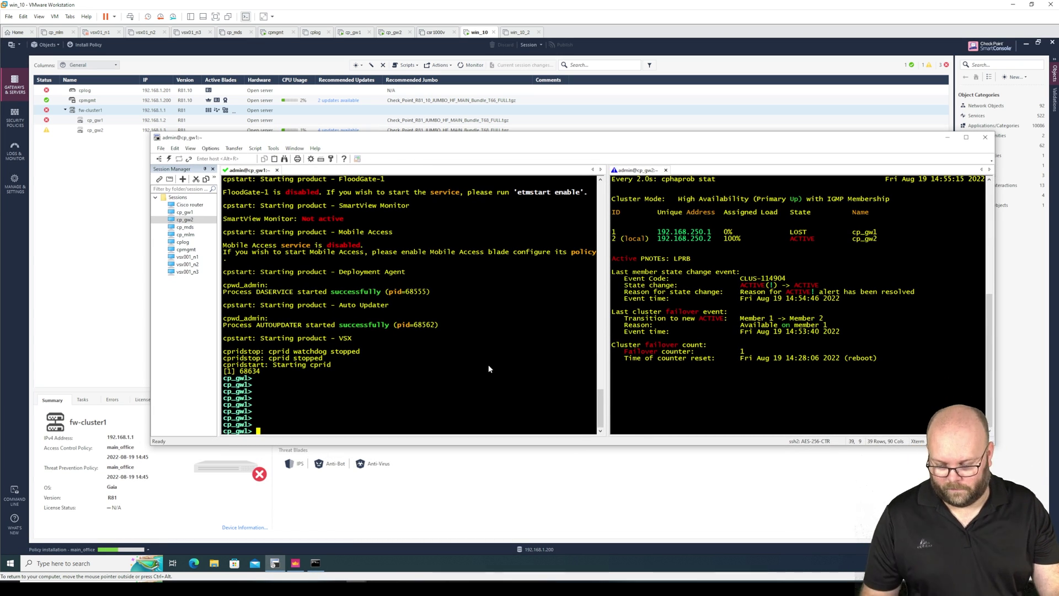
text(expert)
key(Return)
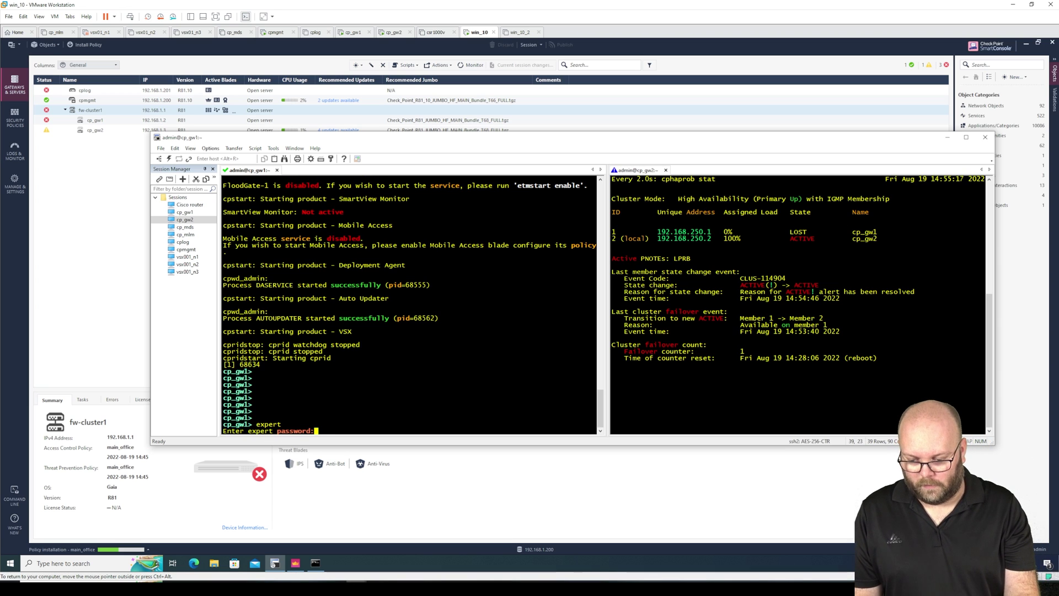
key(Return)
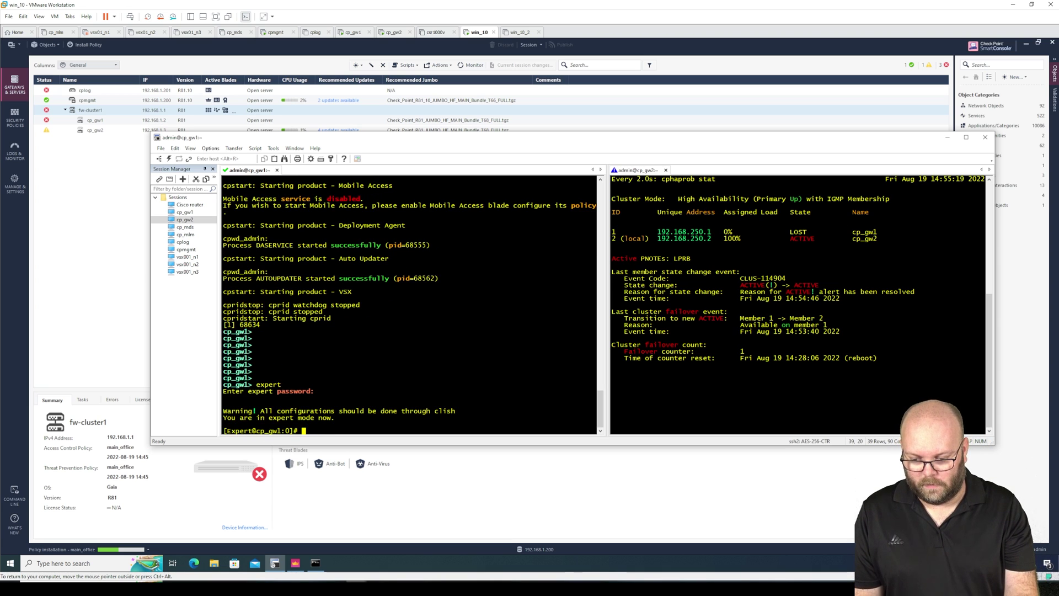
Run 'watch cphaprob stat' on cp_gw1 and open the failed installation's details.
text(cphaprob stat)
key(Left)
key(Left)
key(Left)
key(Left)
key(Left)
key(Left)
key(Left)
key(Left)
key(Left)
key(Left)
key(Left)
key(Left)
key(Left)
text(watch)
key(Return)
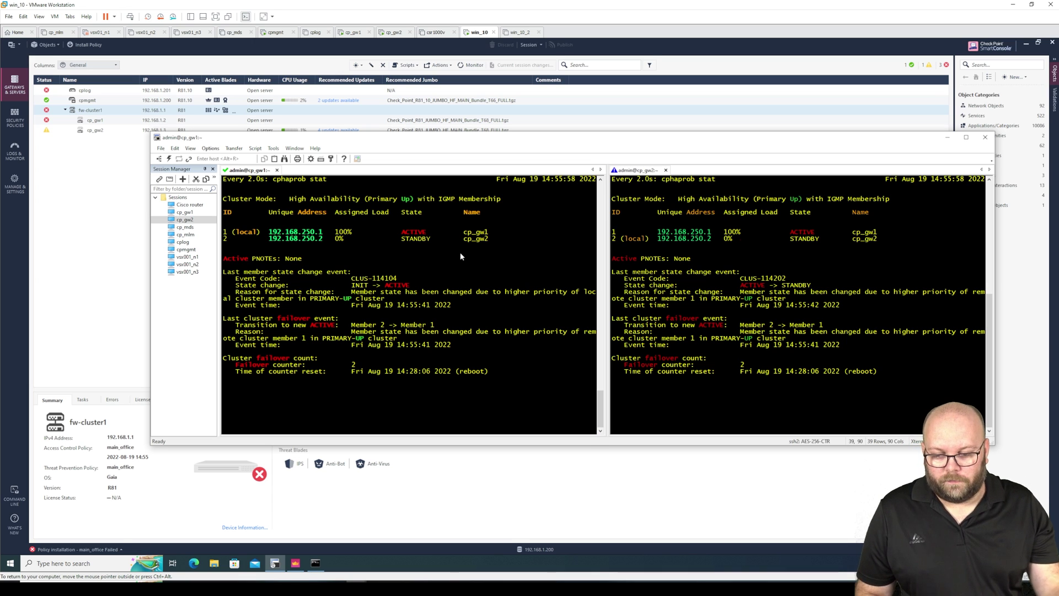
click(122, 550)
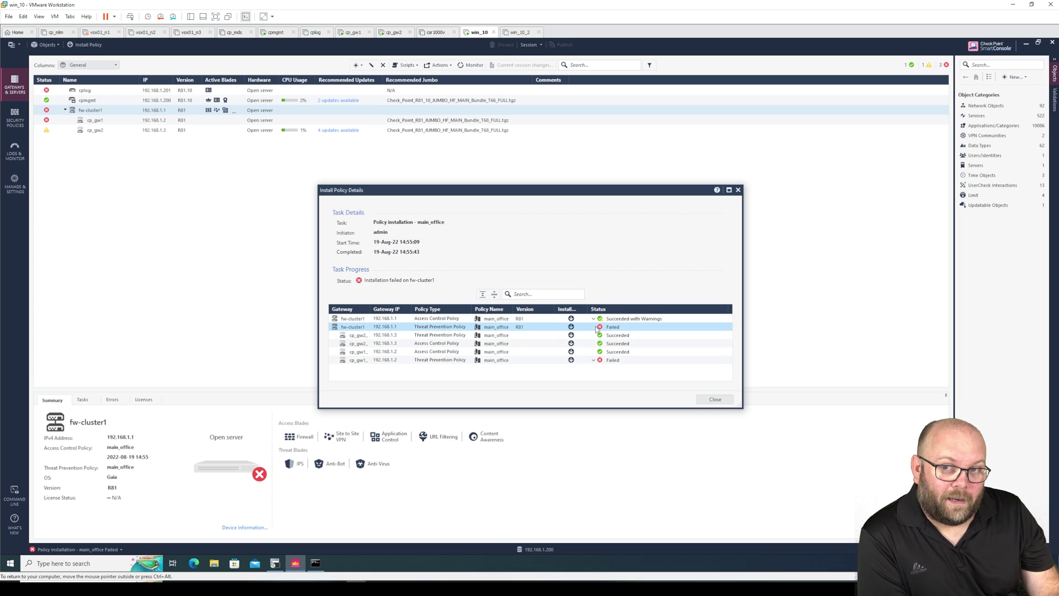
Reinstall main_office on fw-cluster1 with Access Control unchecked, installing Threat Prevention only.
click(713, 399)
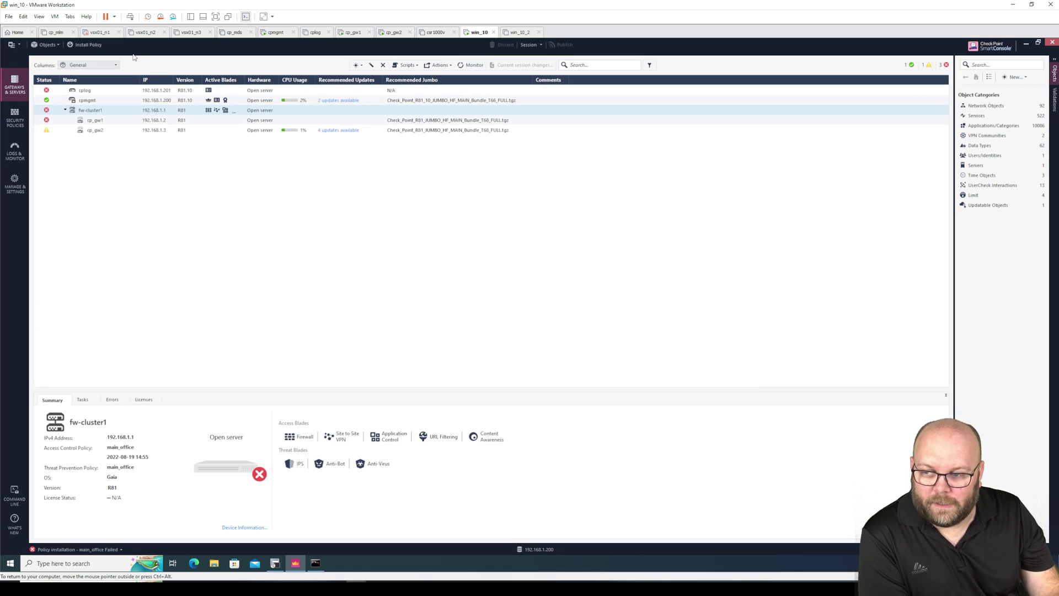
click(98, 46)
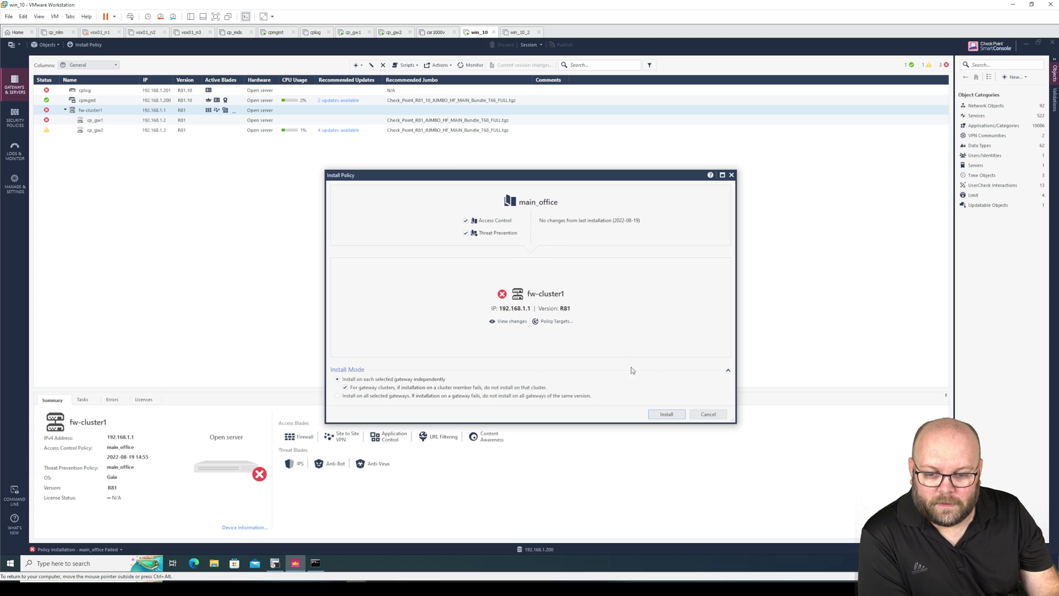
click(466, 221)
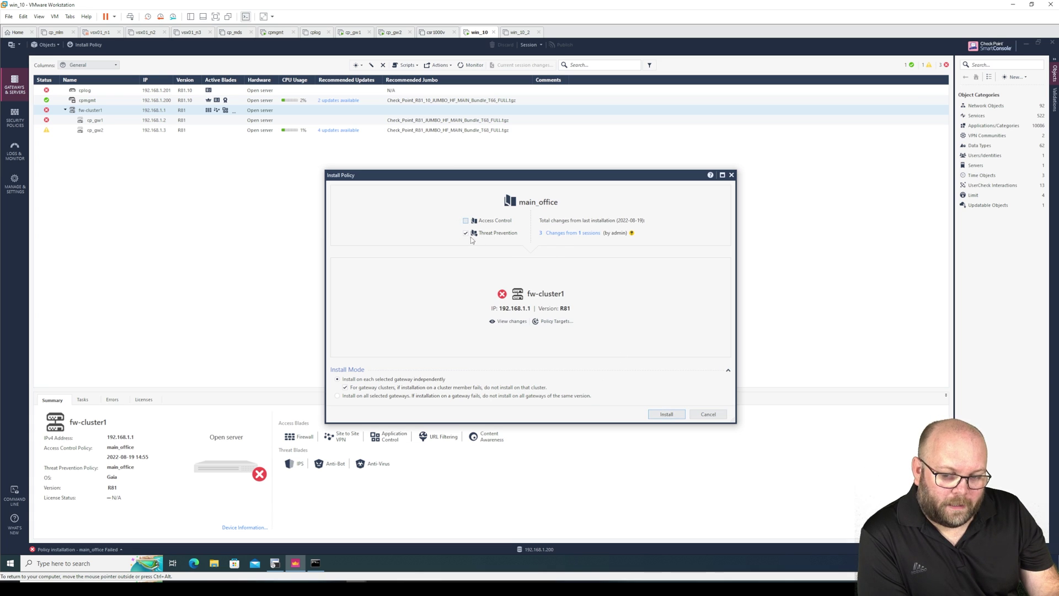
click(675, 414)
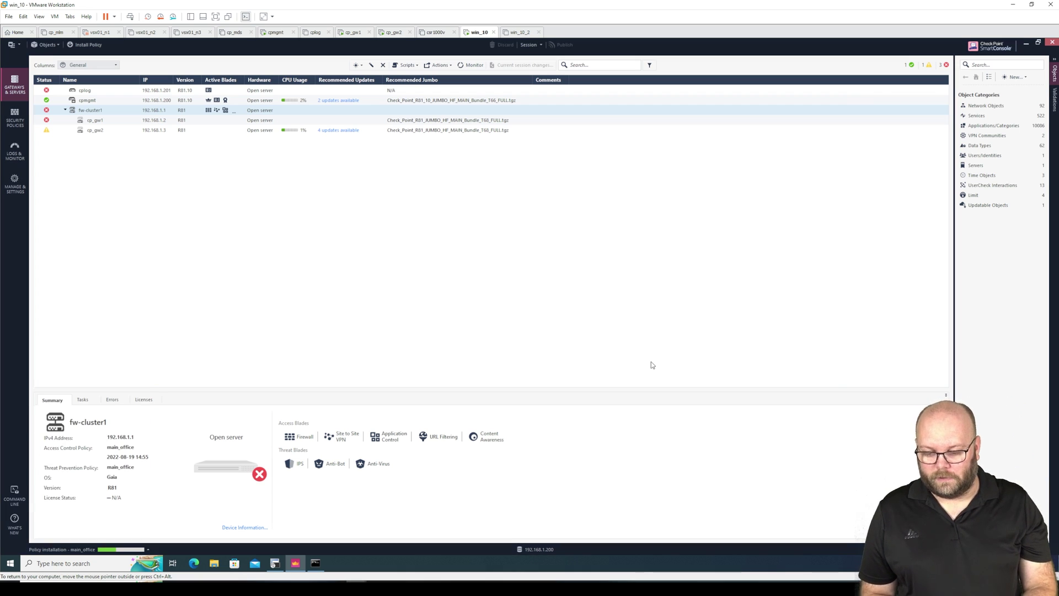
click(275, 562)
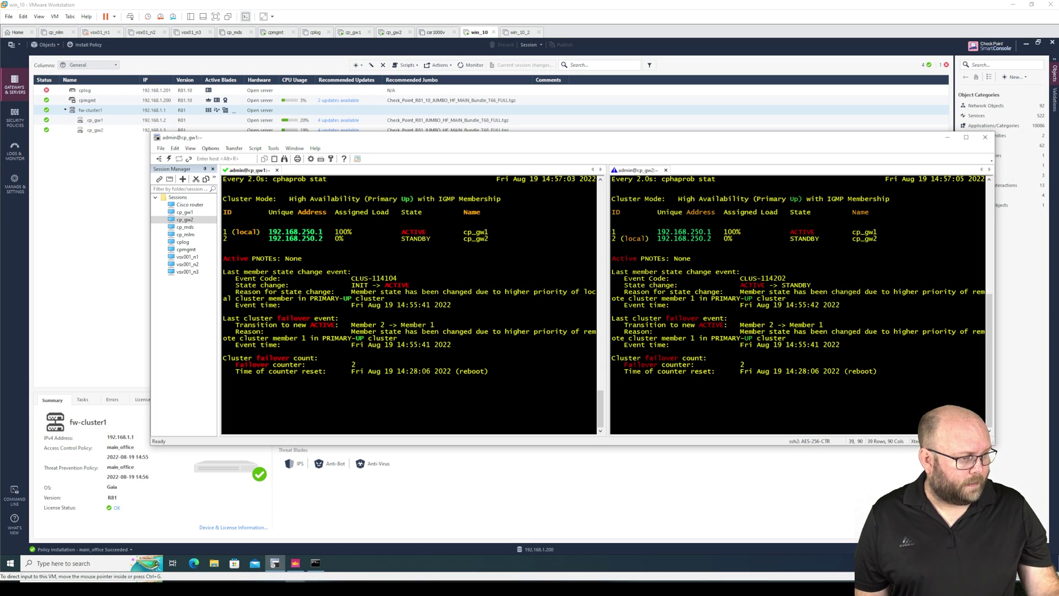
key(alt+Tab)
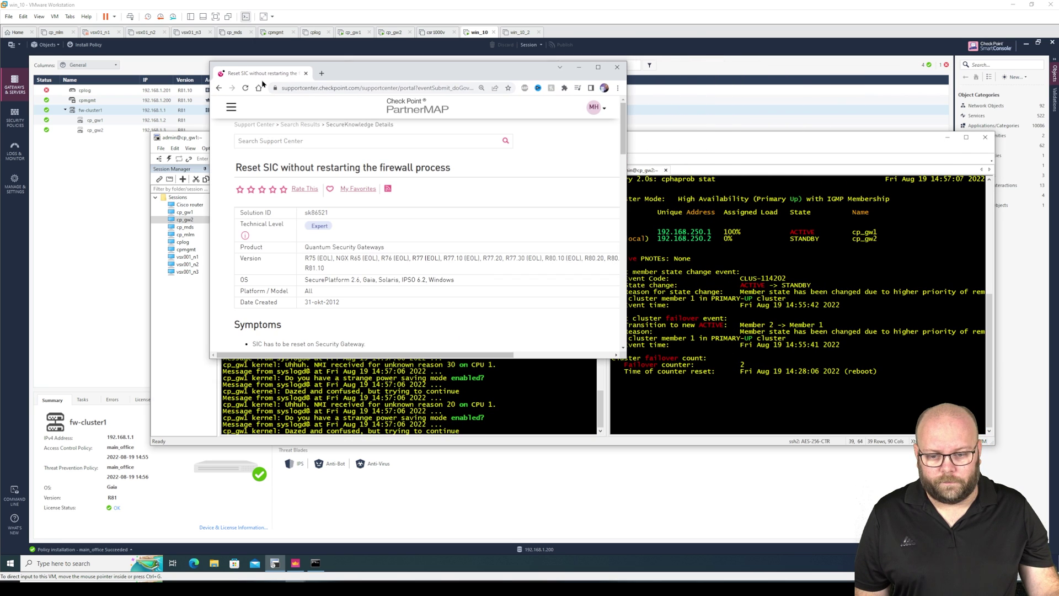
key(ctrl+plus)
key(ctrl+plus)
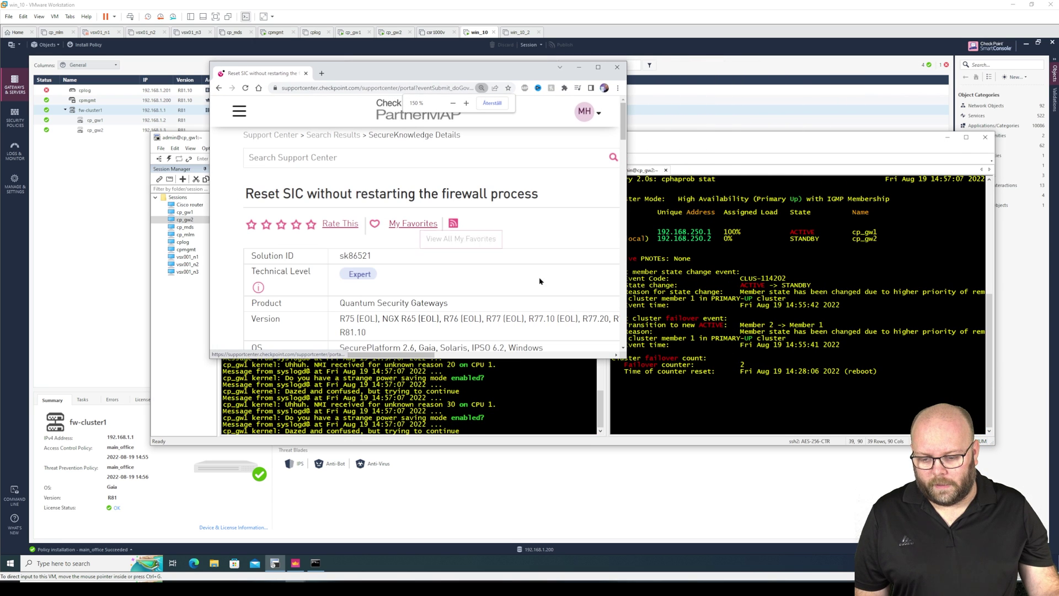
drag(625, 357, 883, 526)
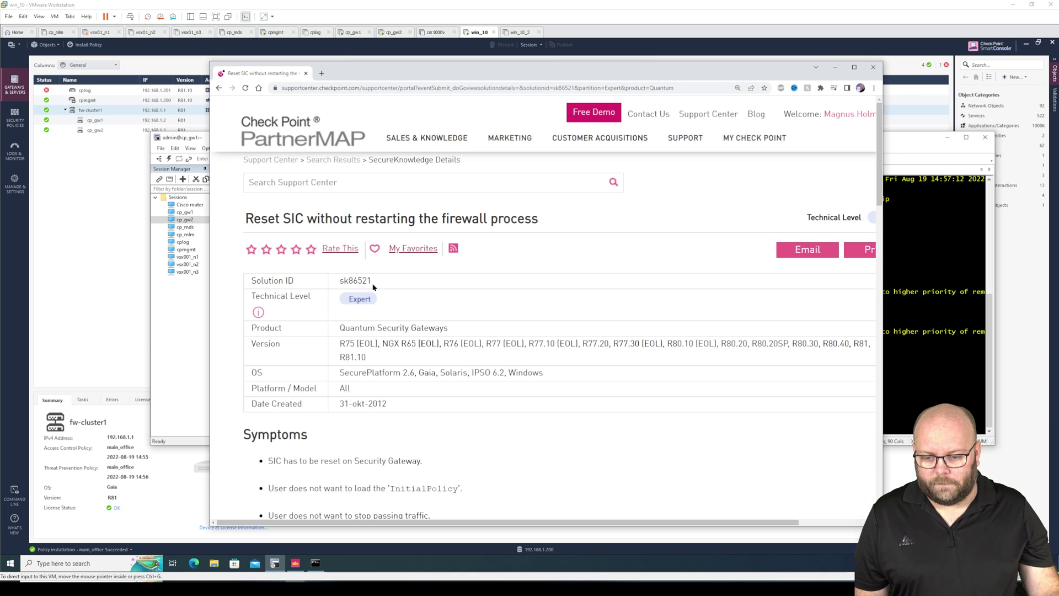
drag(382, 282, 337, 283)
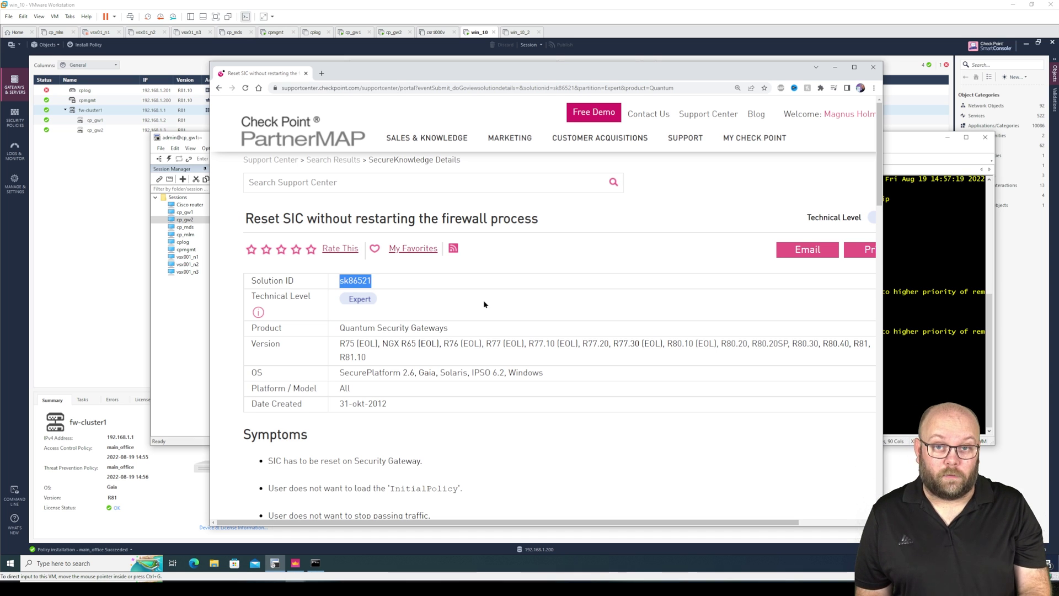
scroll(524, 303, down, 3)
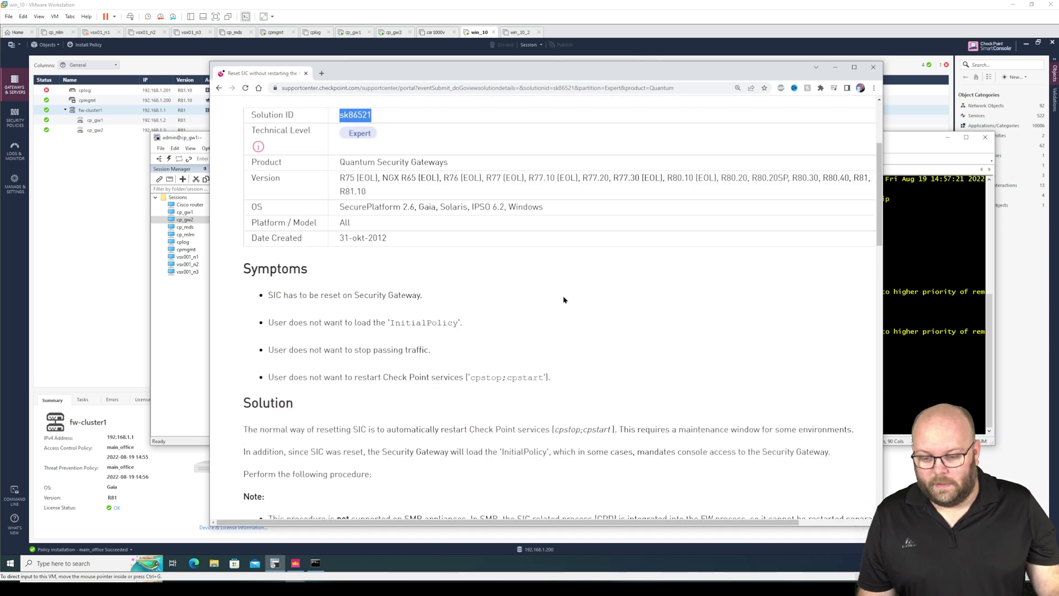
drag(430, 298, 459, 323)
click(299, 309)
double_click(438, 321)
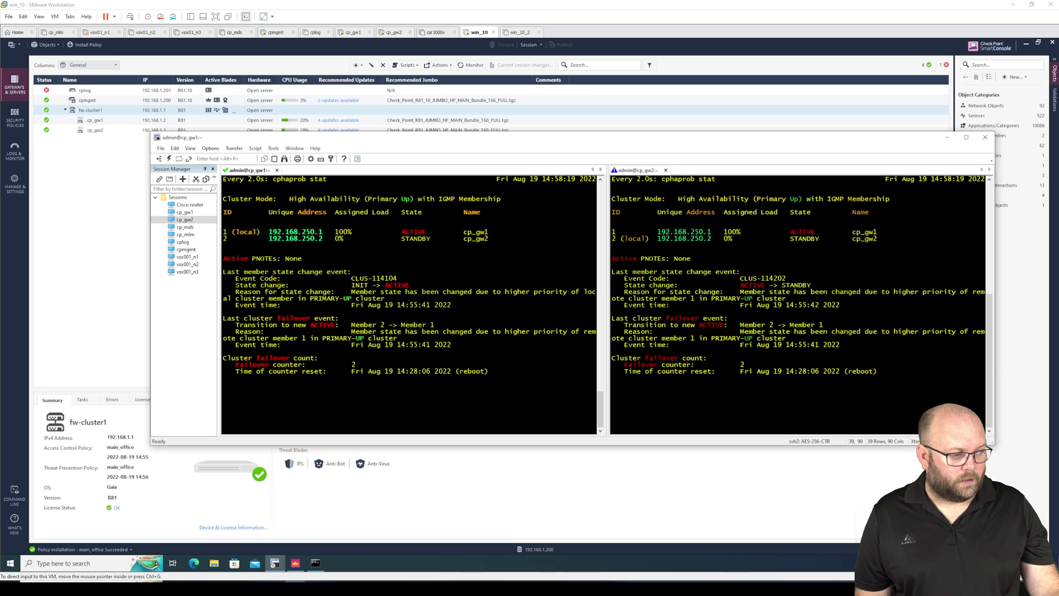
Zoom the SK86521 article to 175% and copy the example 'cp_conf sic init … norestart' command.
key(alt+Tab)
drag(938, 66, 601, 56)
key(ctrl+plus)
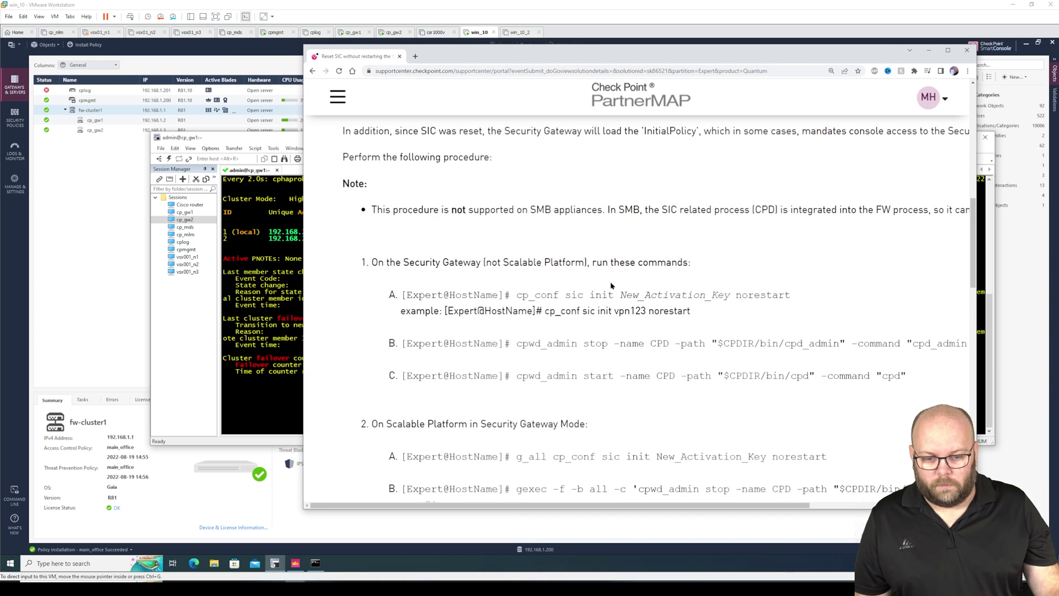
drag(791, 299, 553, 295)
click(694, 312)
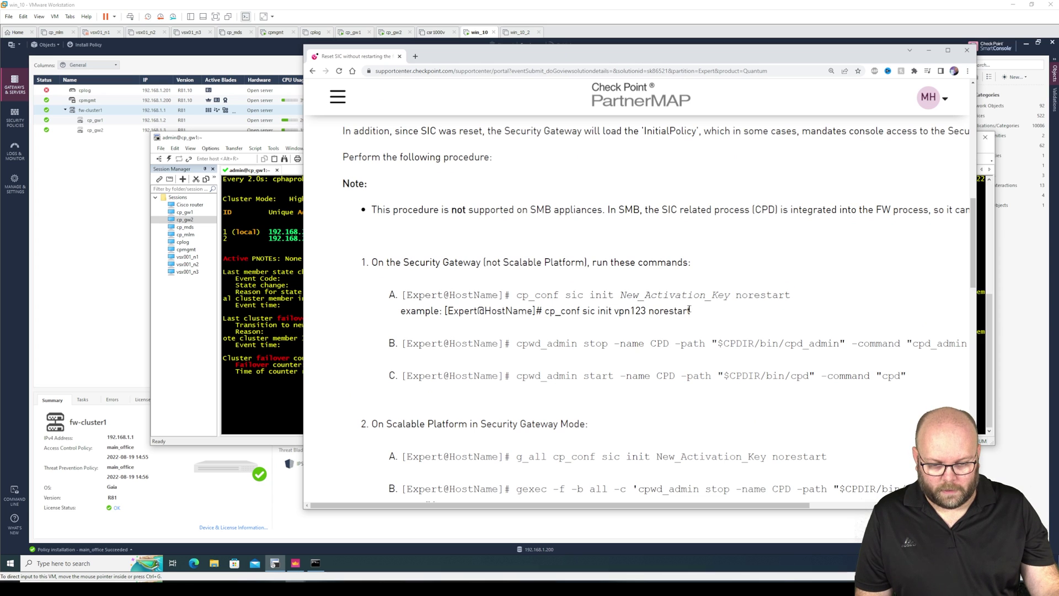
drag(693, 312, 544, 310)
click(401, 234)
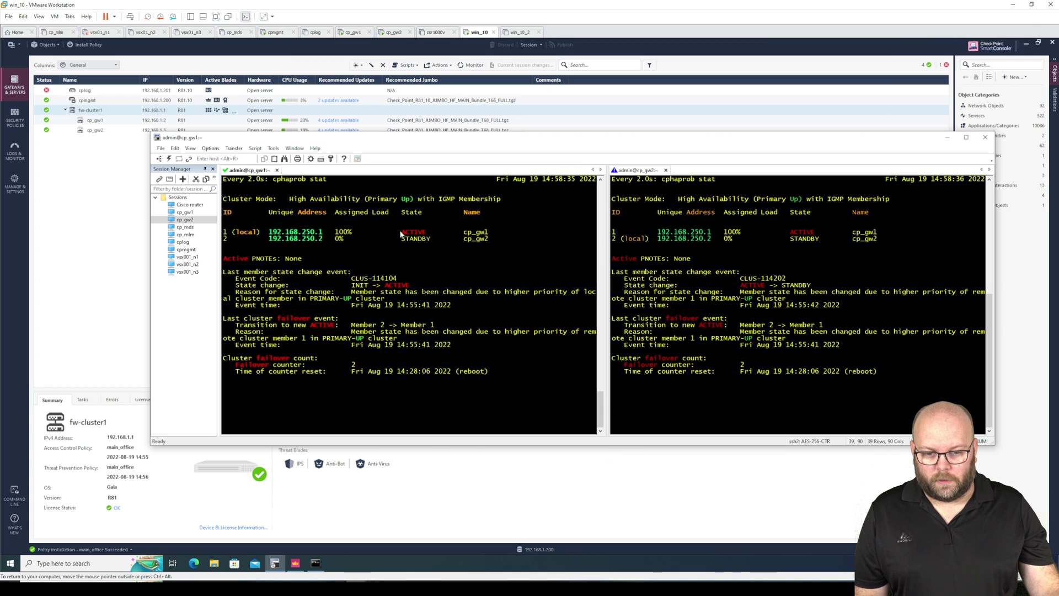
Stop the continuous cluster status watch and clear the cp_gw1 terminal screen.
key(ctrl+c)
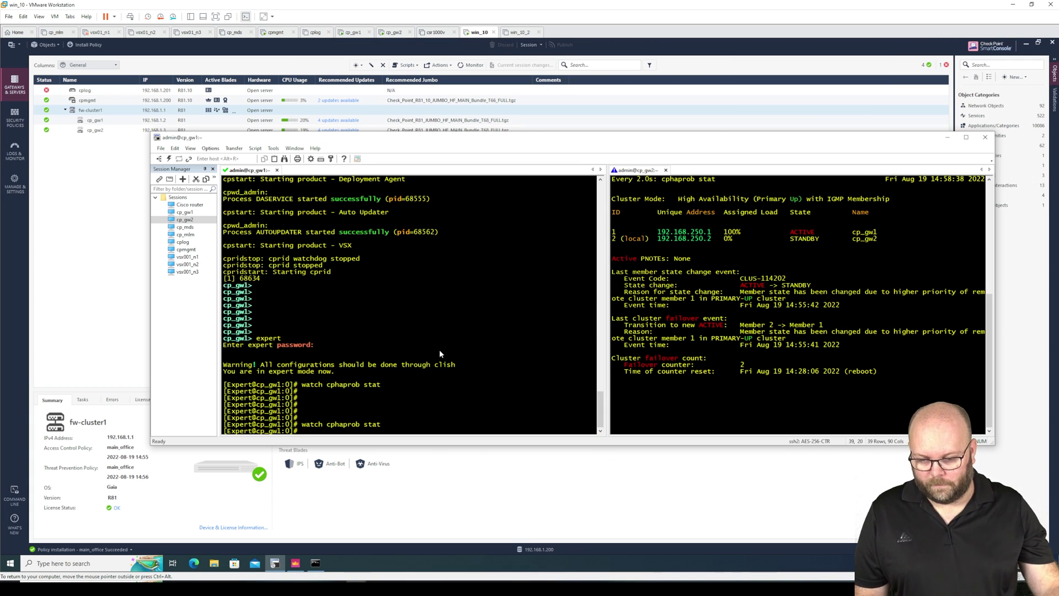
key(Return)
key(Return)
key(Return)
key(Return)
key(Return)
key(Return)
key(Return)
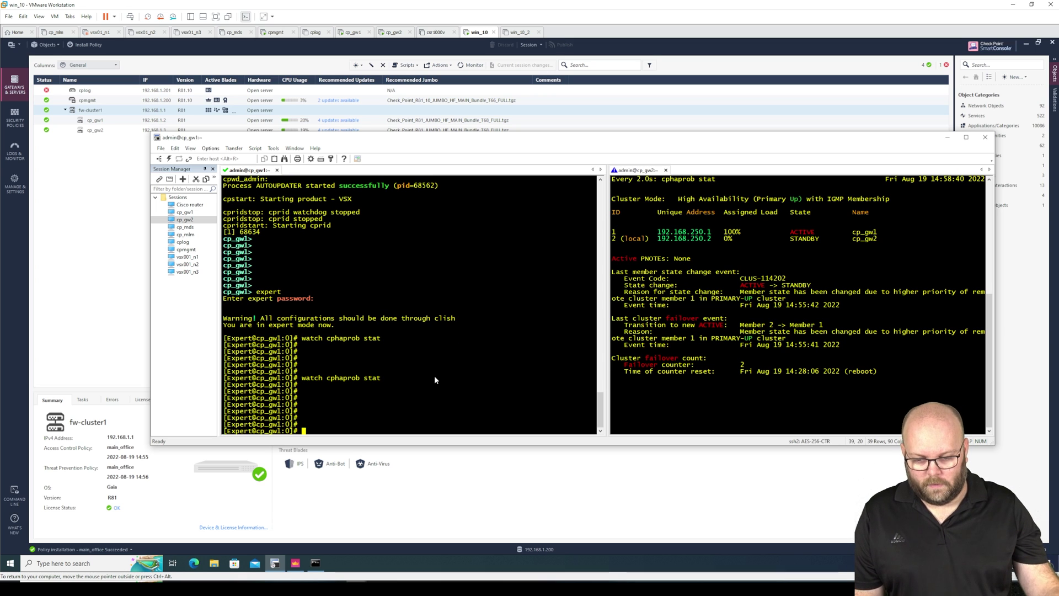
text(clear)
key(Return)
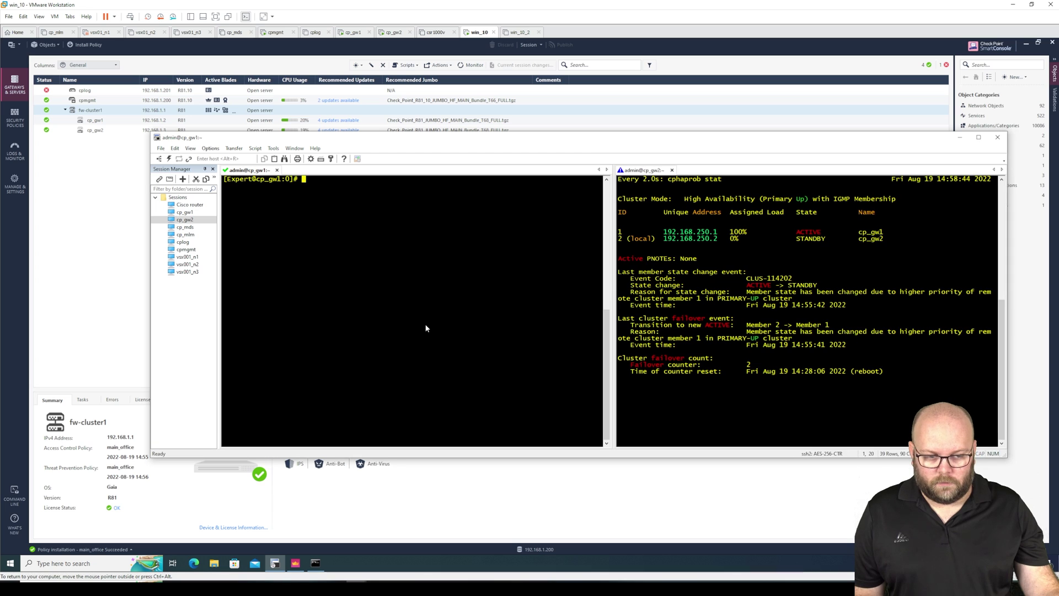
Run cp_conf sic init with the corrected activation key and norestart on cp_gw1.
right_click(345, 202)
click(385, 217)
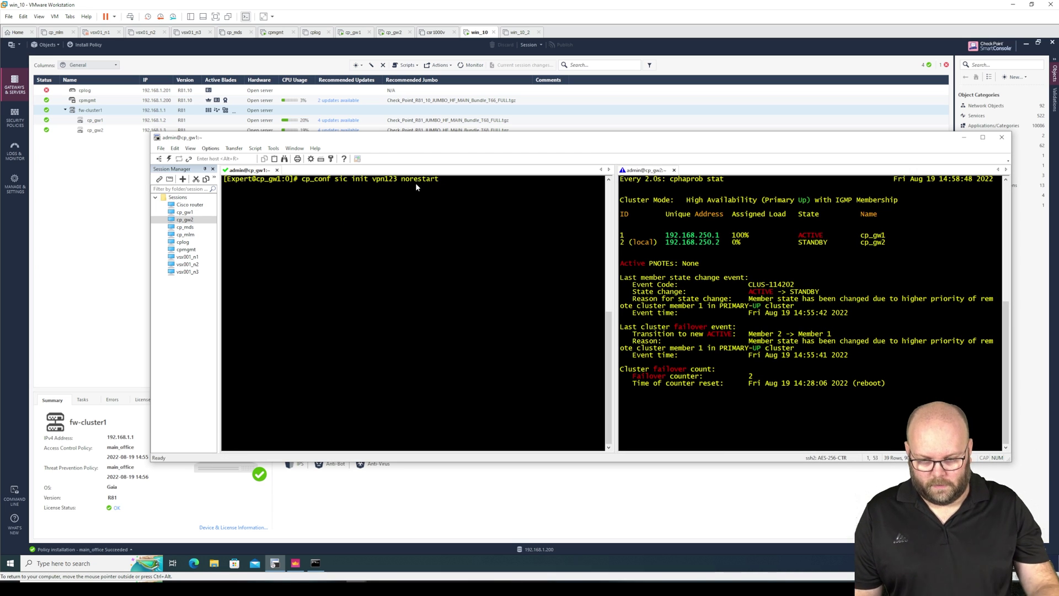
key(Left)
key(Left)
key(Left)
key(Left)
key(Left)
key(Left)
key(Left)
key(Left)
key(Left)
key(Left)
key(Left)
key(BackSpace)
key(BackSpace)
key(BackSpace)
key(Delete)
text(pn123)
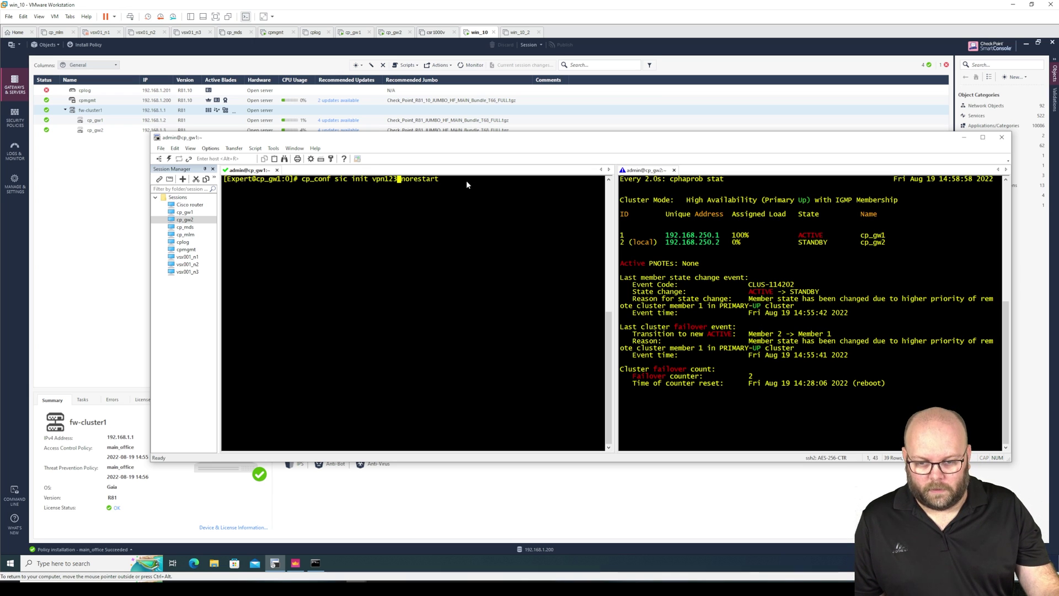
key(Return)
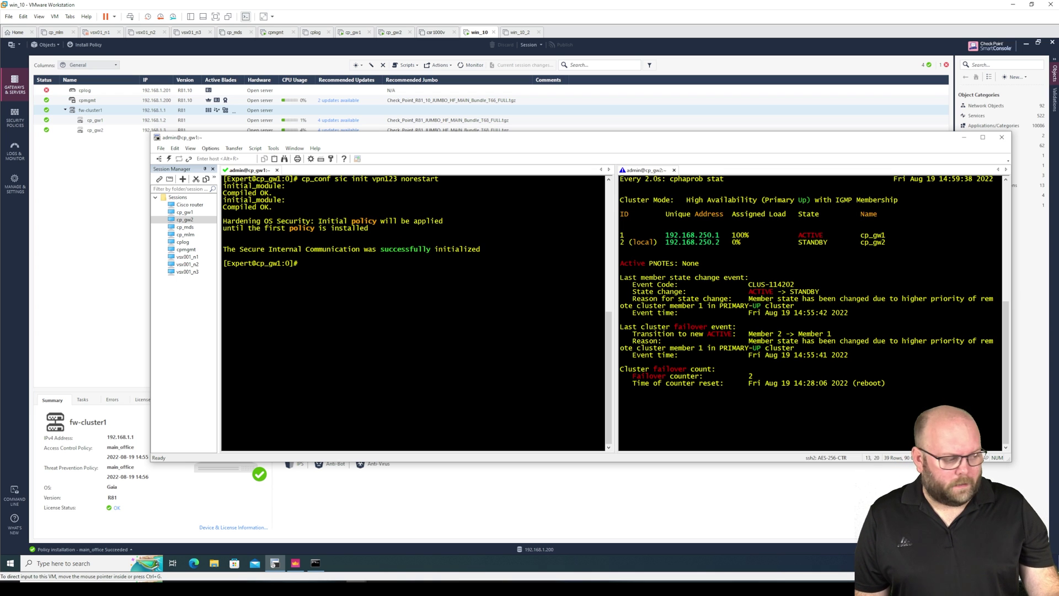
Stop CPD on cp_gw1 using the article's cpwd_admin stop command.
key(alt+Tab)
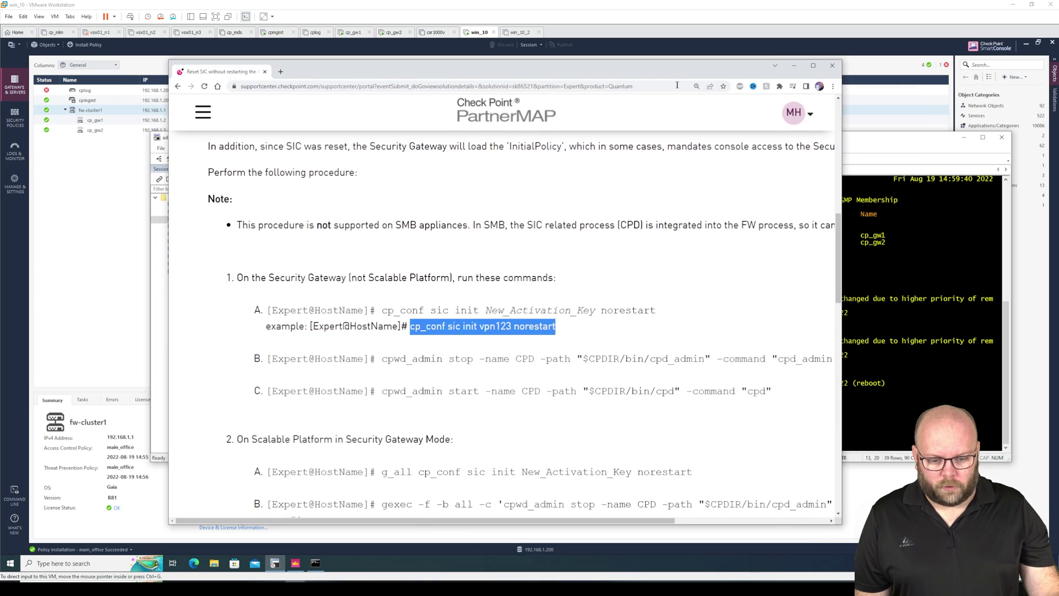
drag(842, 358, 383, 359)
click(872, 359)
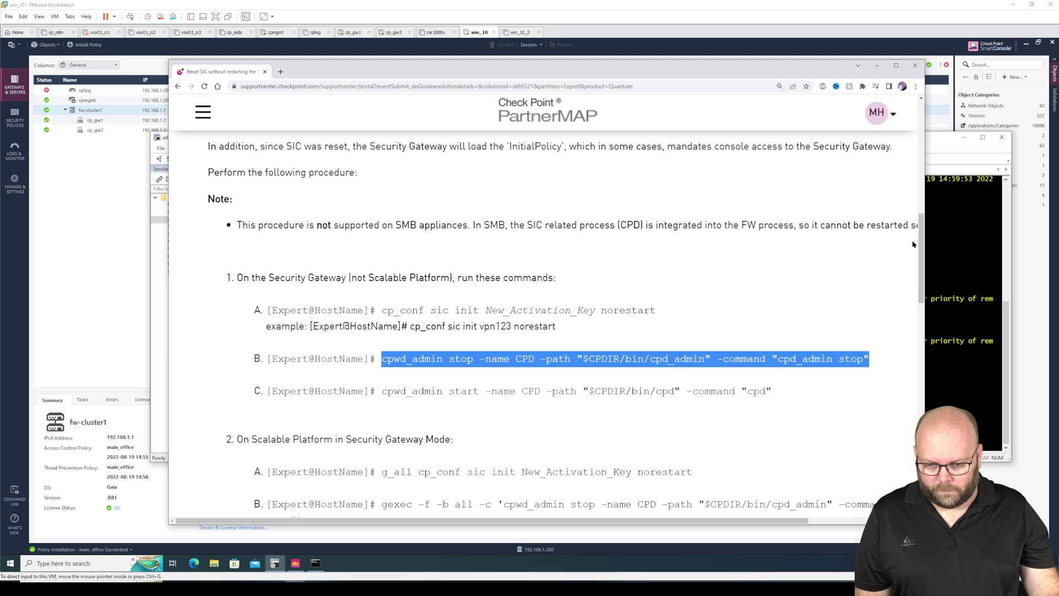
click(944, 141)
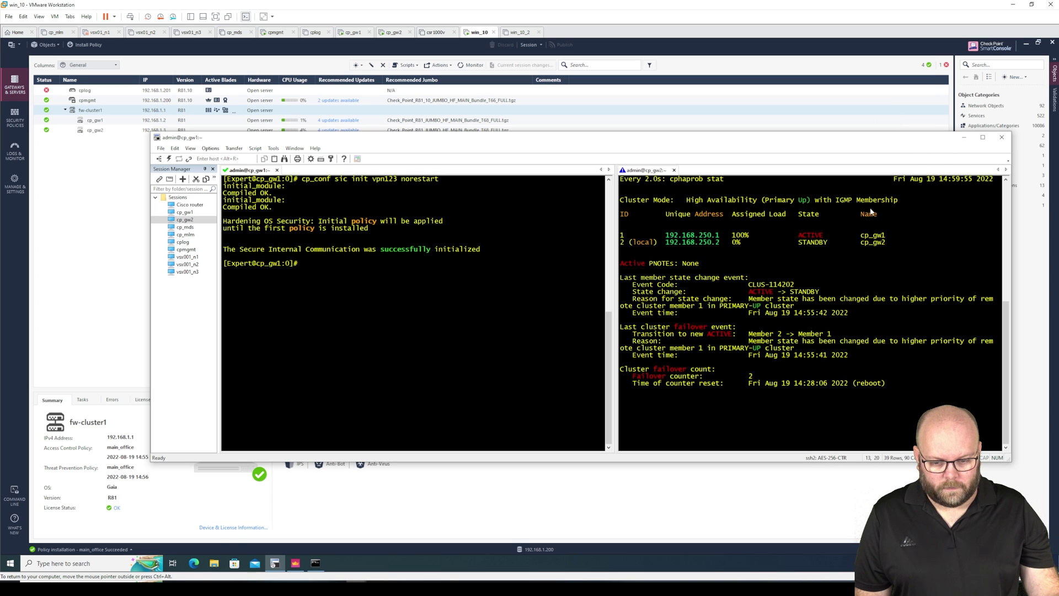
right_click(329, 261)
click(362, 276)
key(Return)
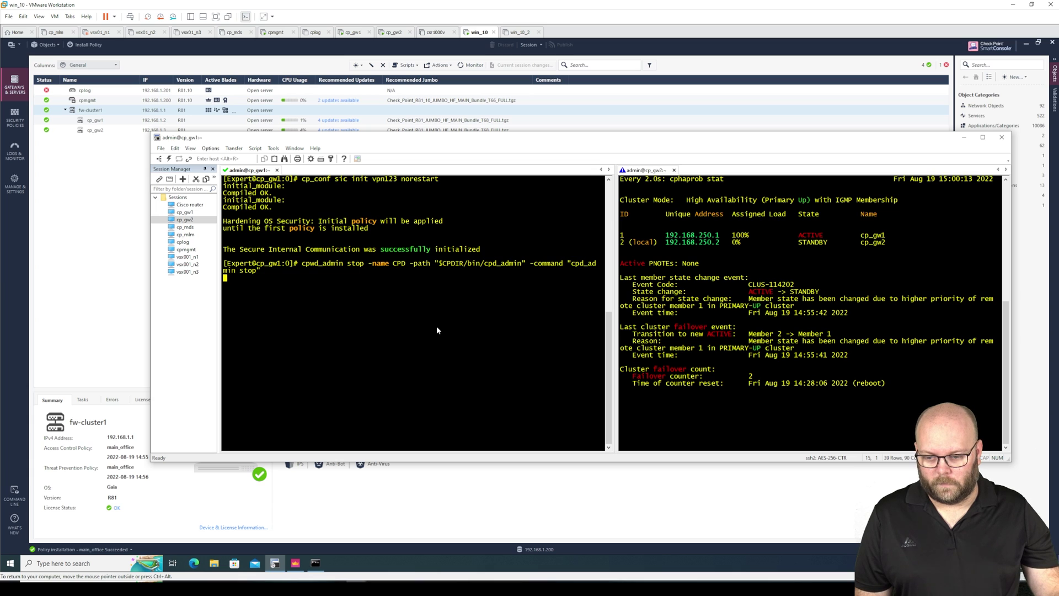
key(Return)
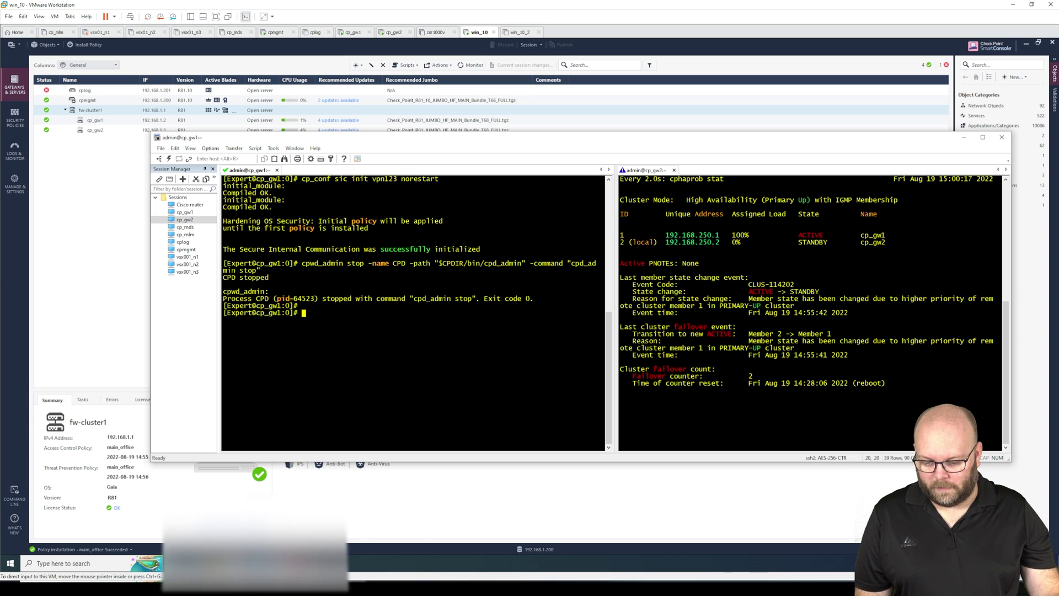
Start CPD on cp_gw1 with cpwd_admin start -name CPD -path "$CPDIR/bin/cpd" -command "cpd".
click(386, 549)
drag(774, 390, 382, 388)
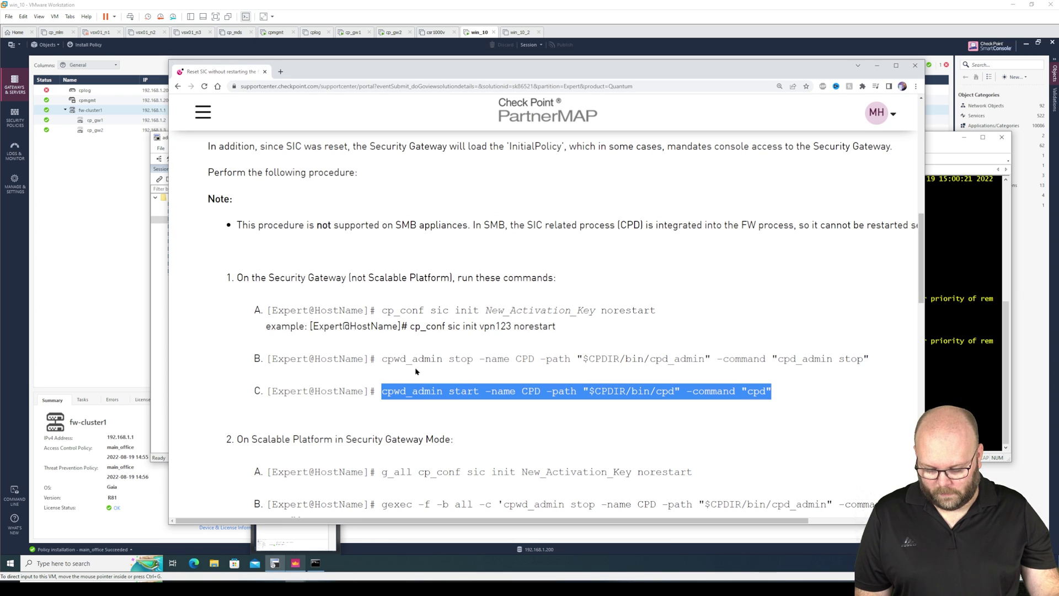
click(877, 65)
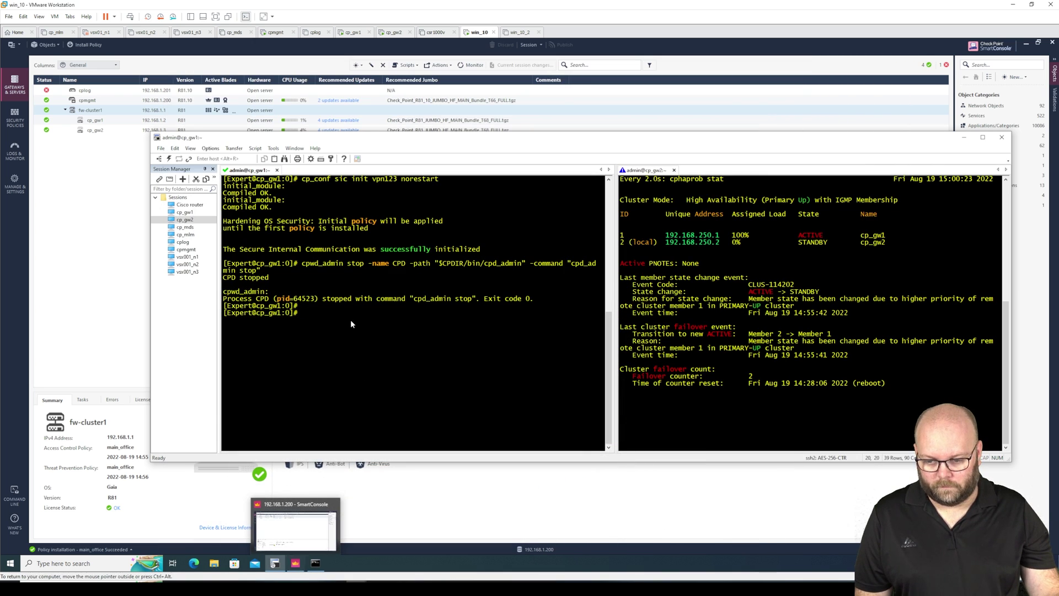
right_click(376, 319)
click(404, 336)
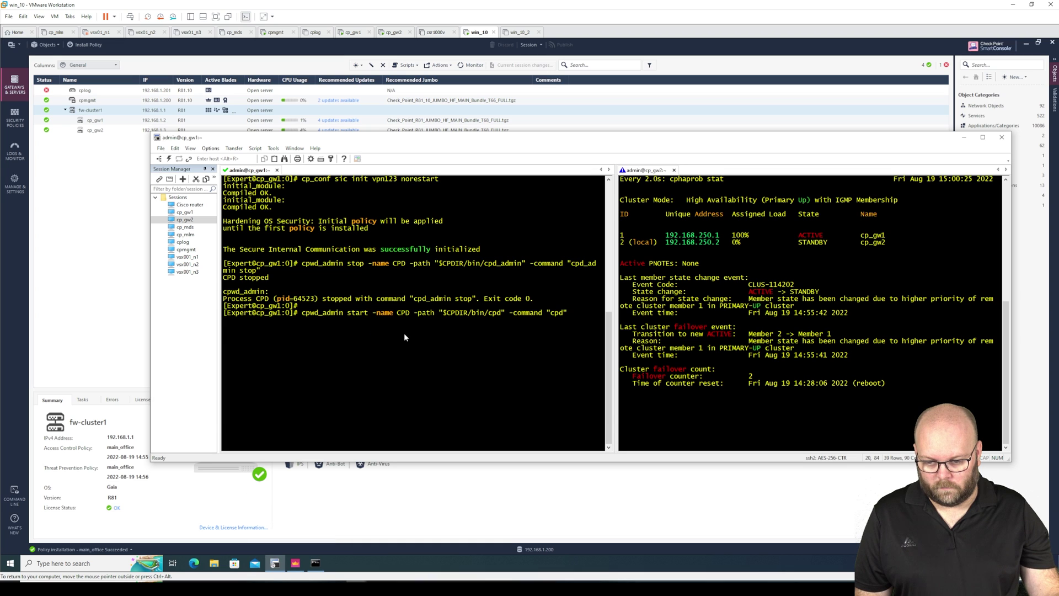
key(Return)
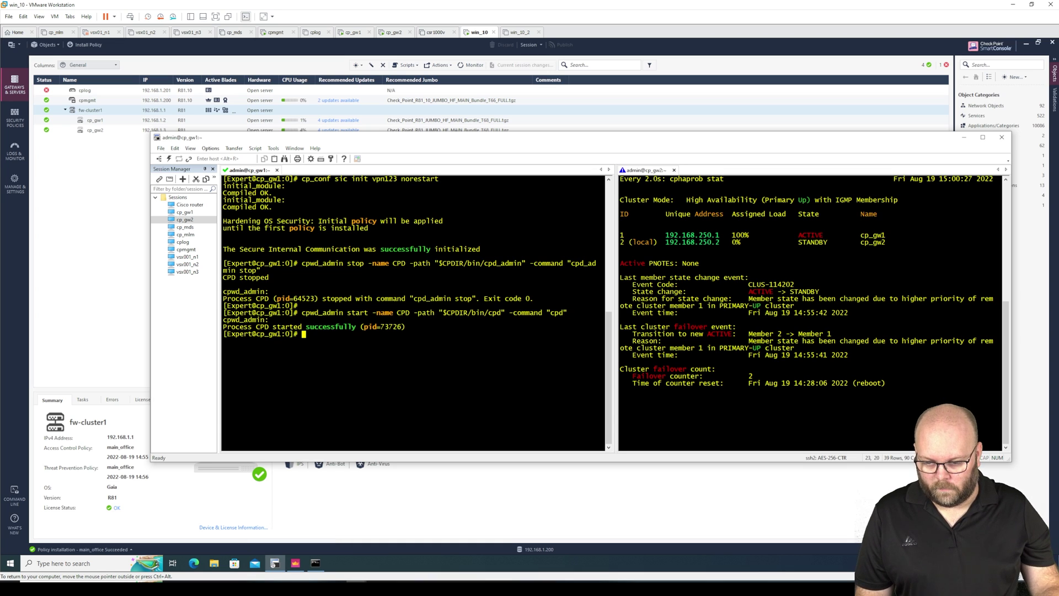
key(Return)
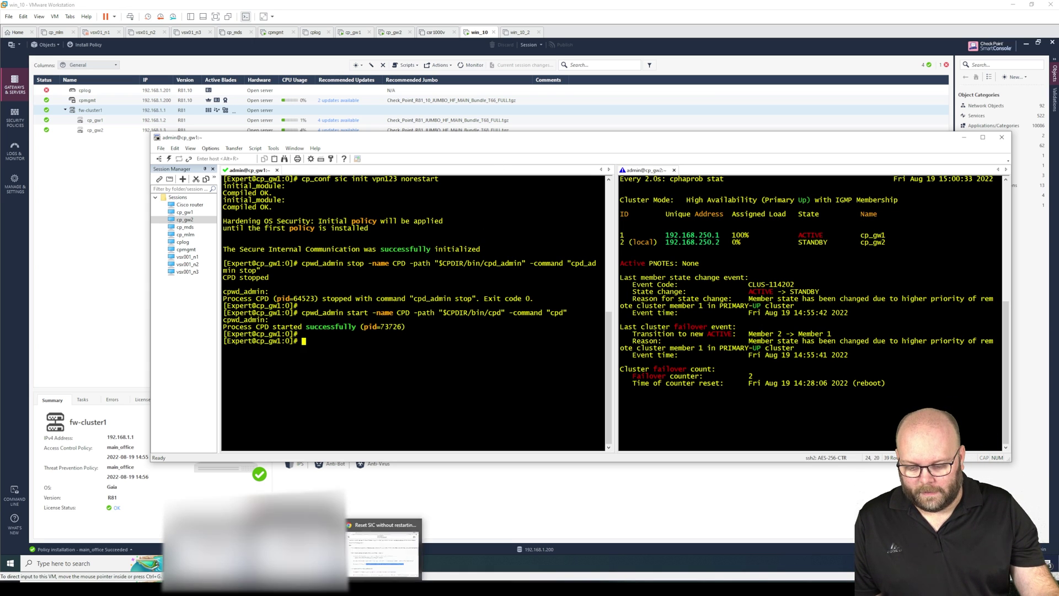
Return to the sk86521 article and scroll to step 3, In SmartDashboard.
click(296, 563)
click(571, 307)
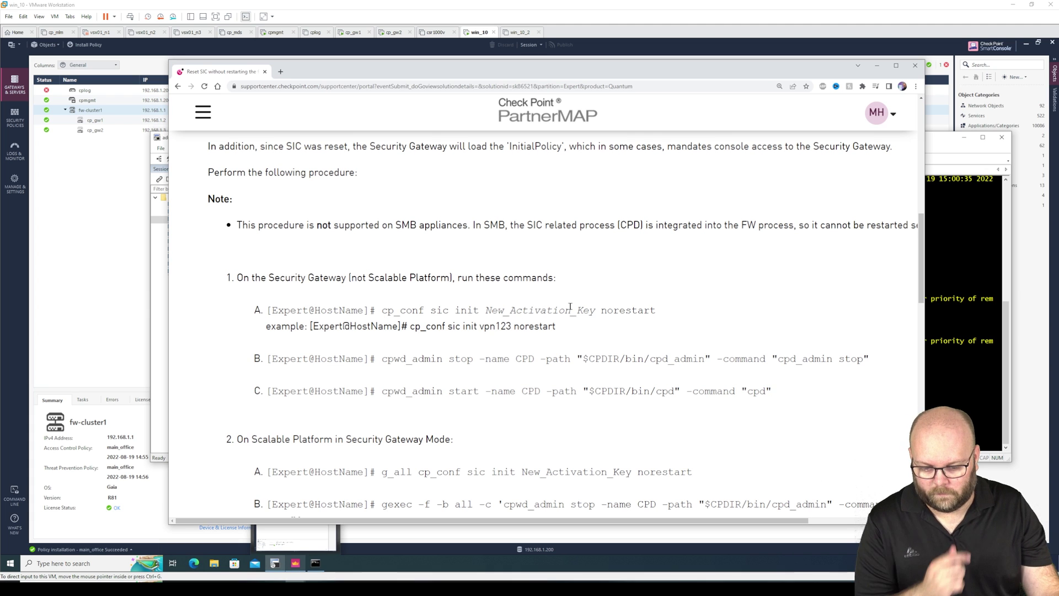
scroll(571, 308, down, 1)
scroll(571, 308, down, 4)
scroll(571, 313, up, 1)
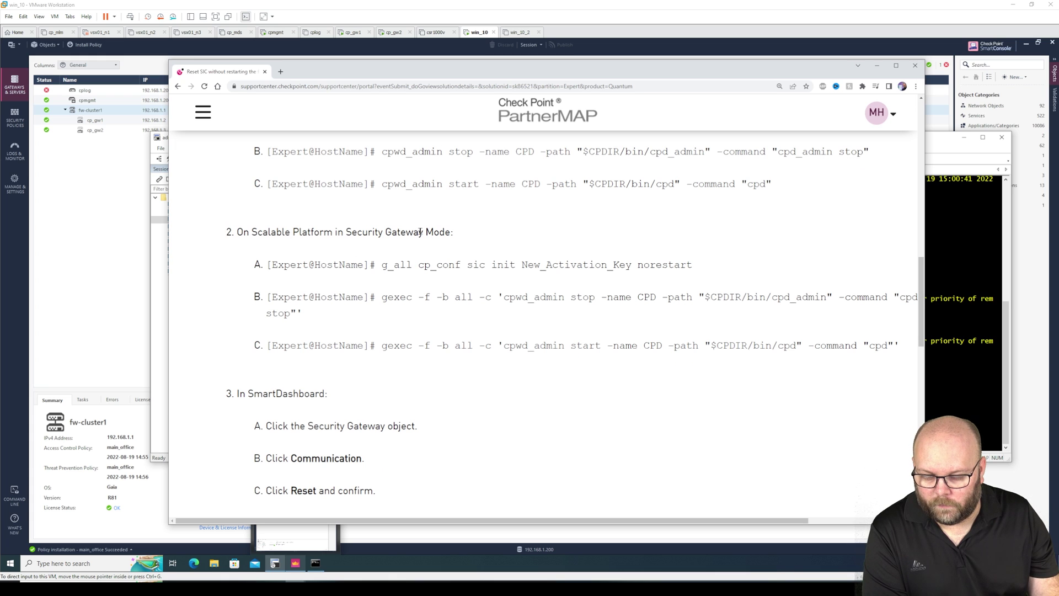
scroll(429, 248, down, 2)
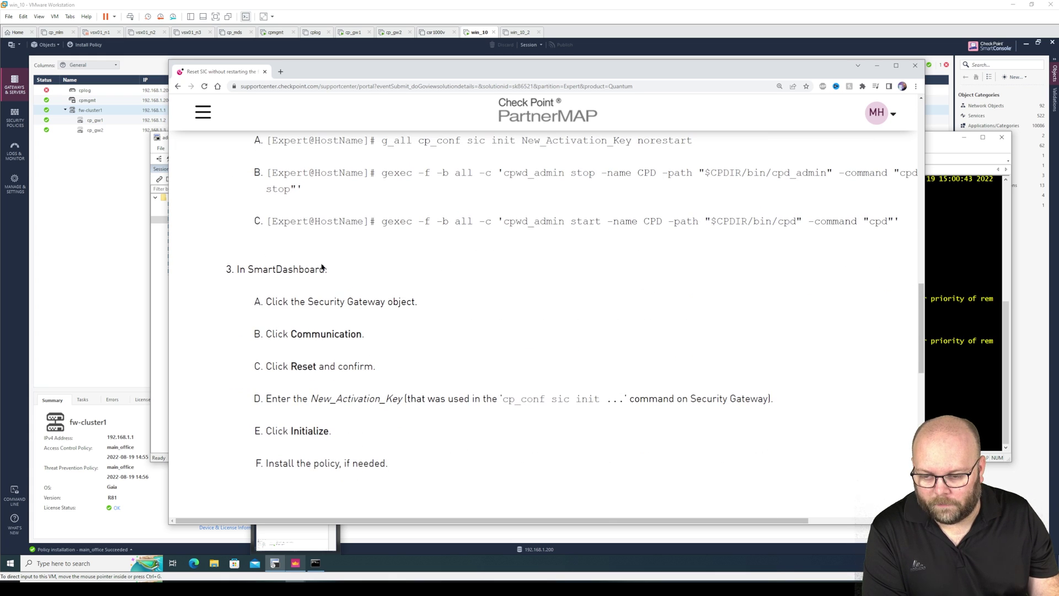
Move the article aside, open then cancel fw-cluster1 properties, and check cp_gw1's red SIC error.
drag(616, 70, 1058, 50)
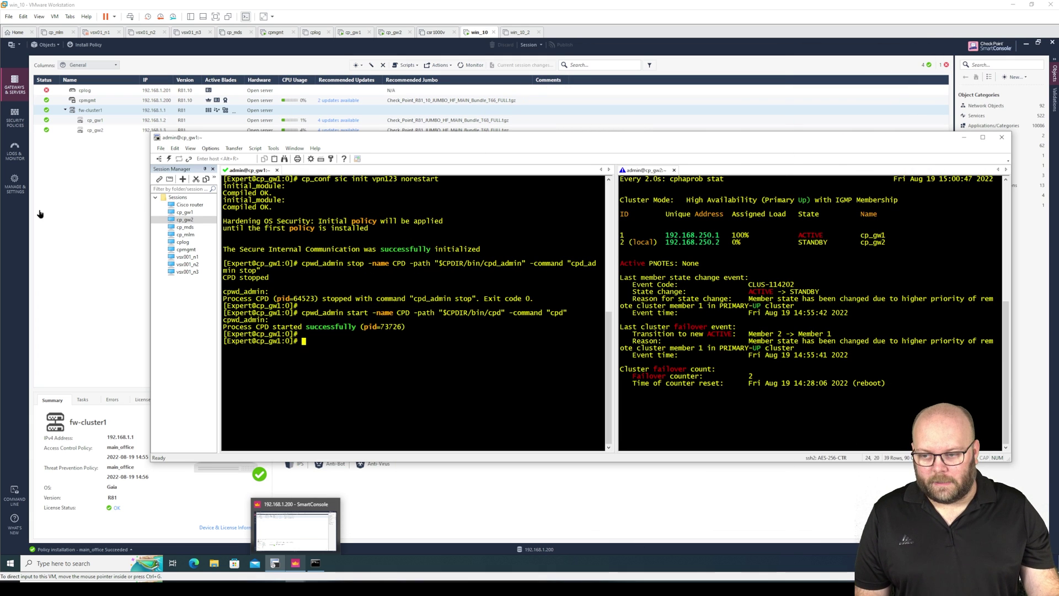
double_click(110, 110)
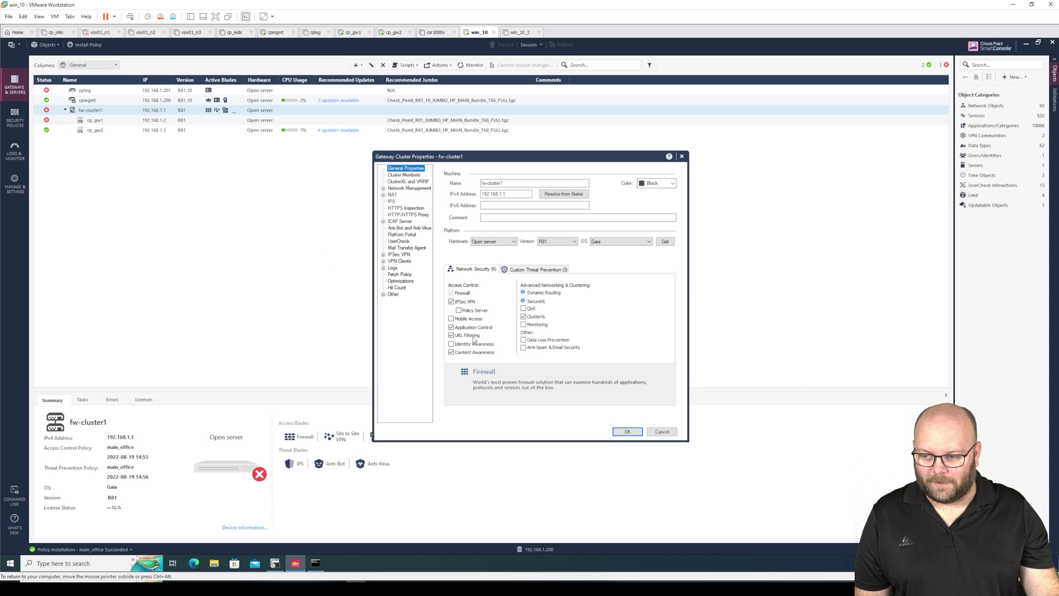
click(662, 432)
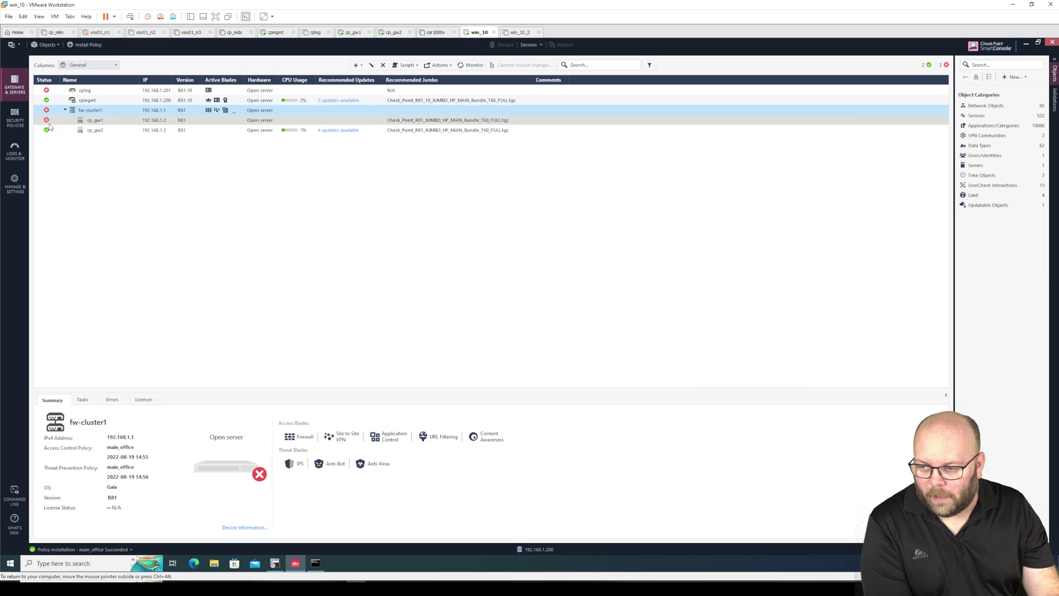
mouse_move(48, 122)
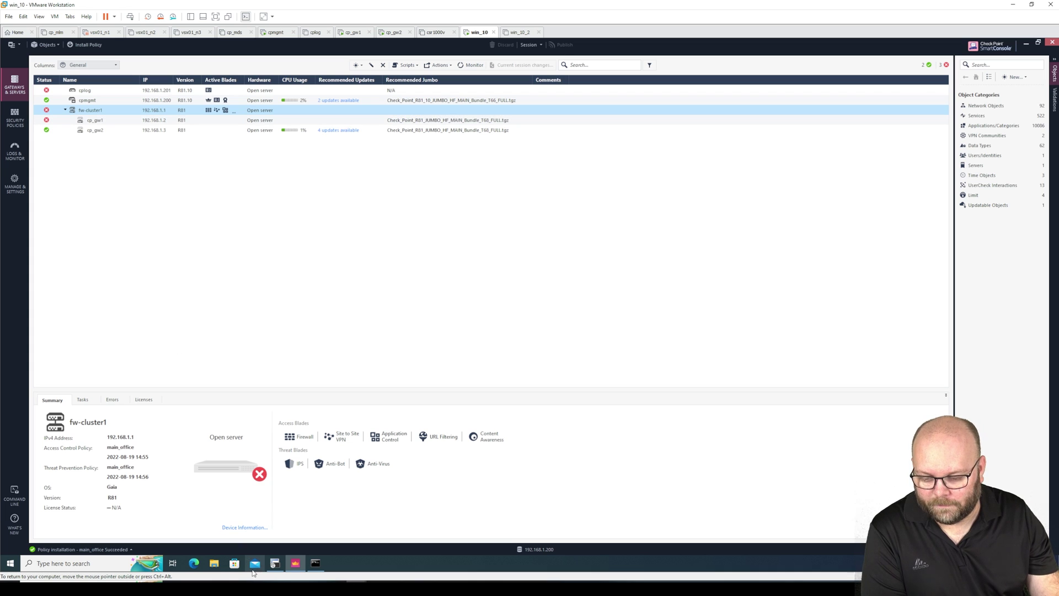
Verify cp_gw1 remains ACTIVE in cp_gw2's cluster status and the 8.8.8.8 ping keeps replying.
click(274, 563)
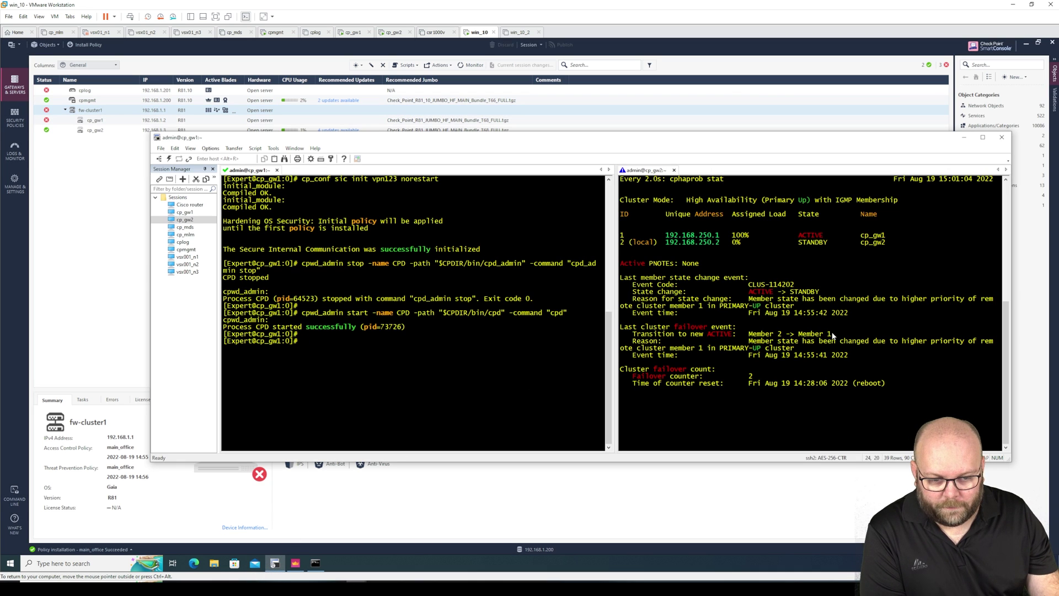
click(845, 284)
drag(889, 237, 631, 236)
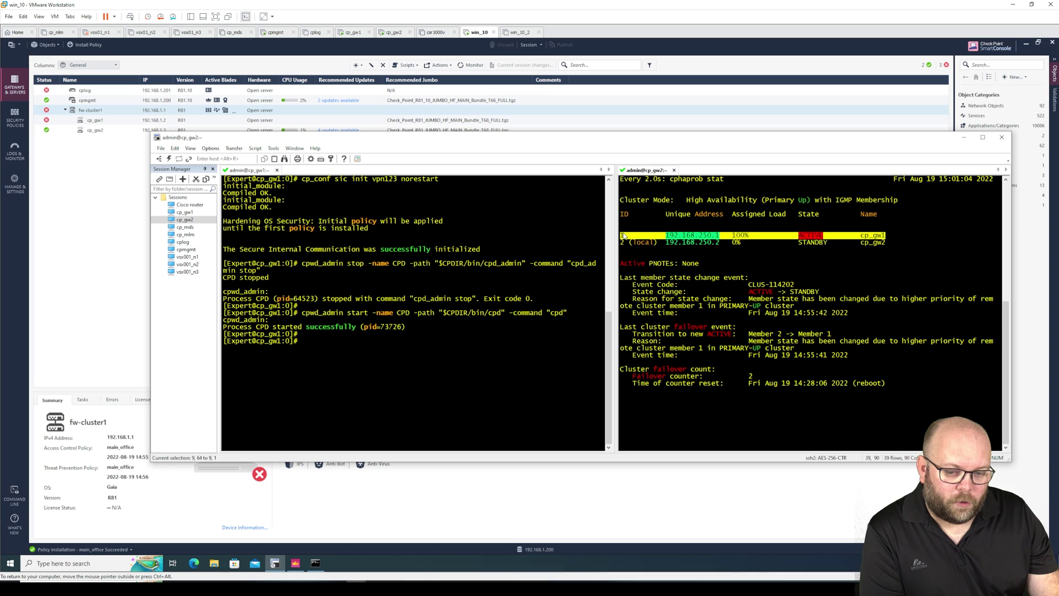
click(806, 240)
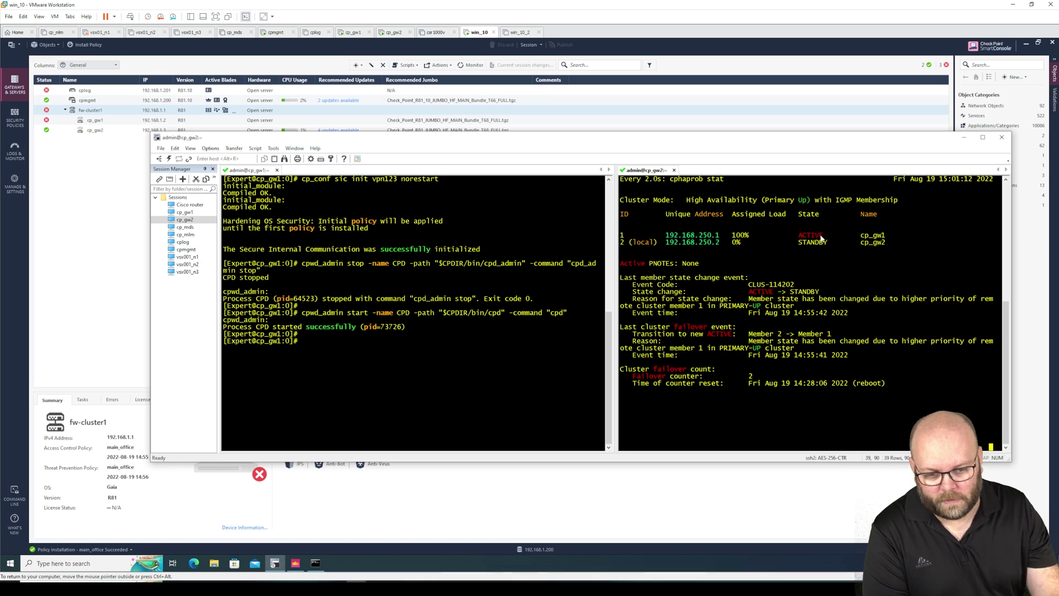
click(315, 563)
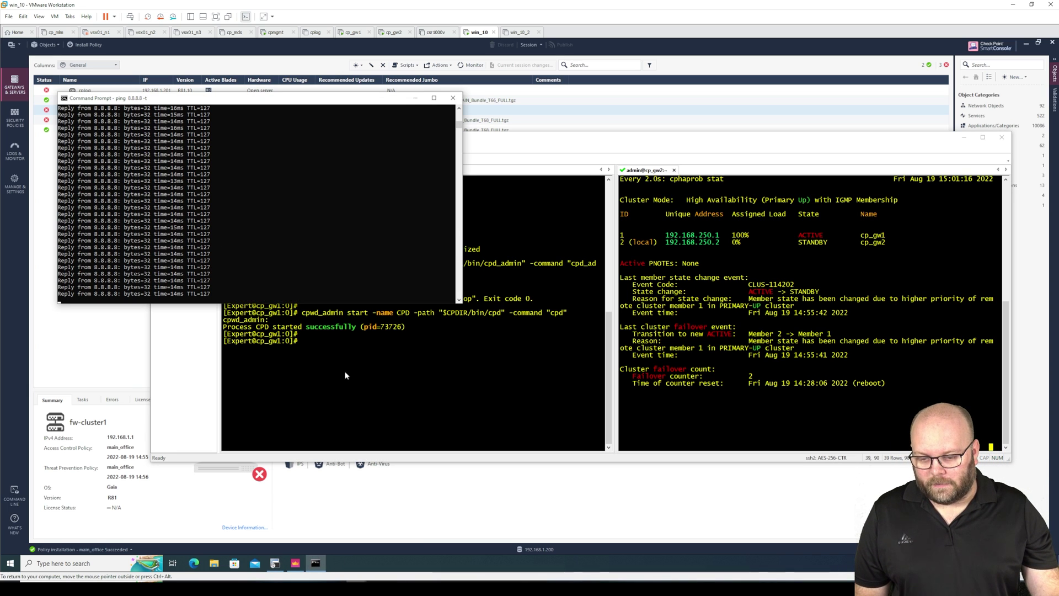
Open cp_gw1's SIC communication settings and test its current SIC status.
click(113, 335)
click(106, 121)
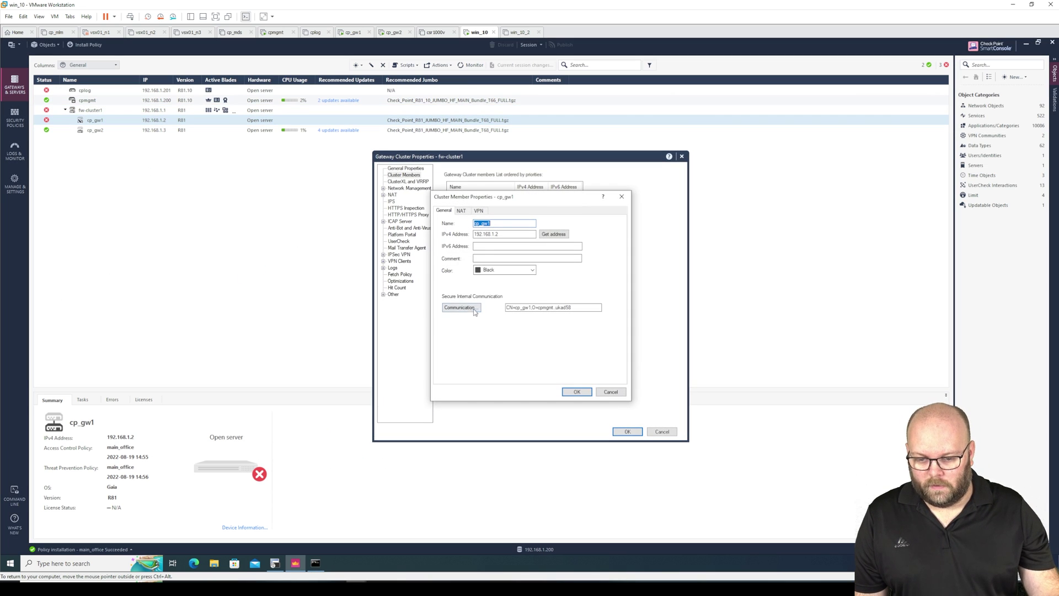
click(468, 310)
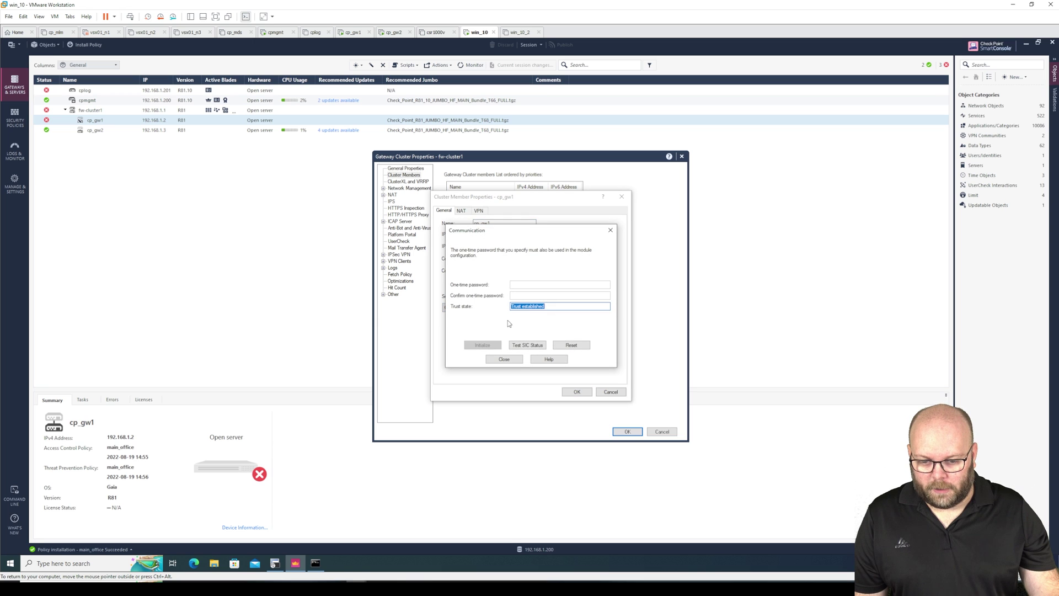
click(525, 344)
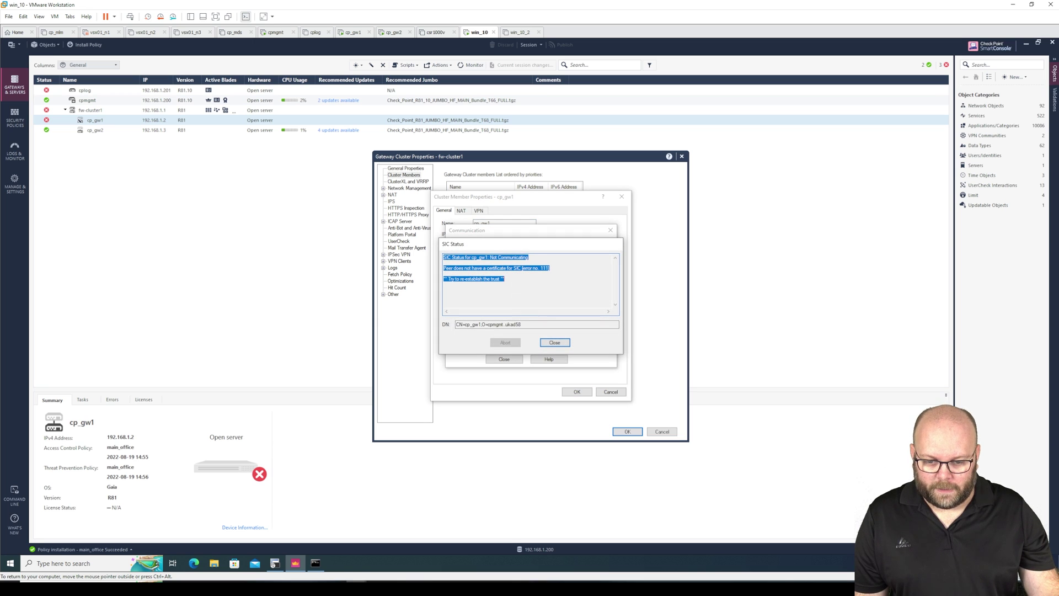
click(555, 342)
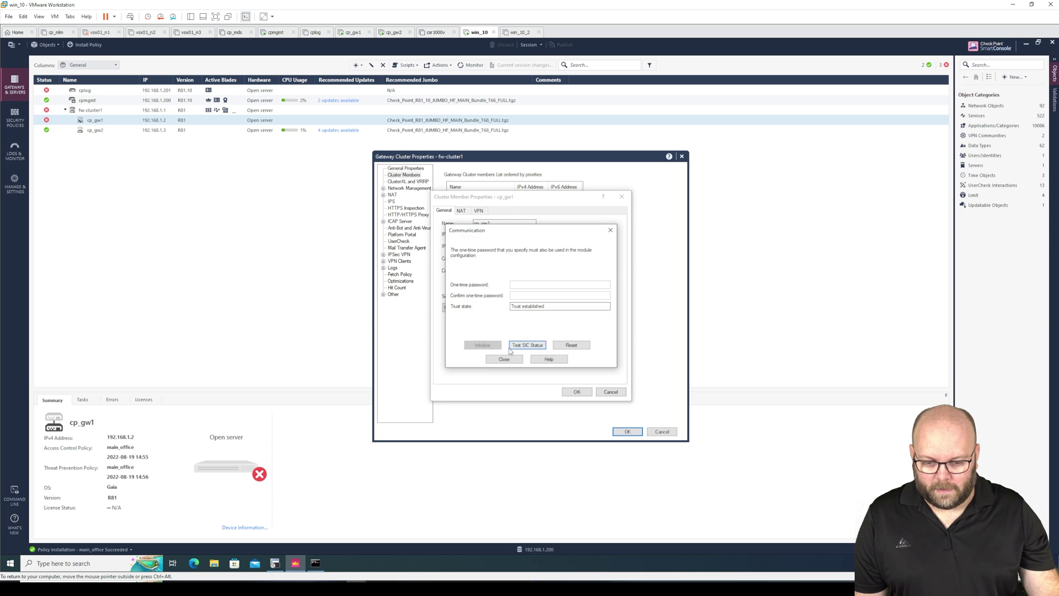
Reset cp_gw1's SIC trust and initialize it with the one-time password entered twice.
click(571, 345)
click(558, 338)
click(596, 336)
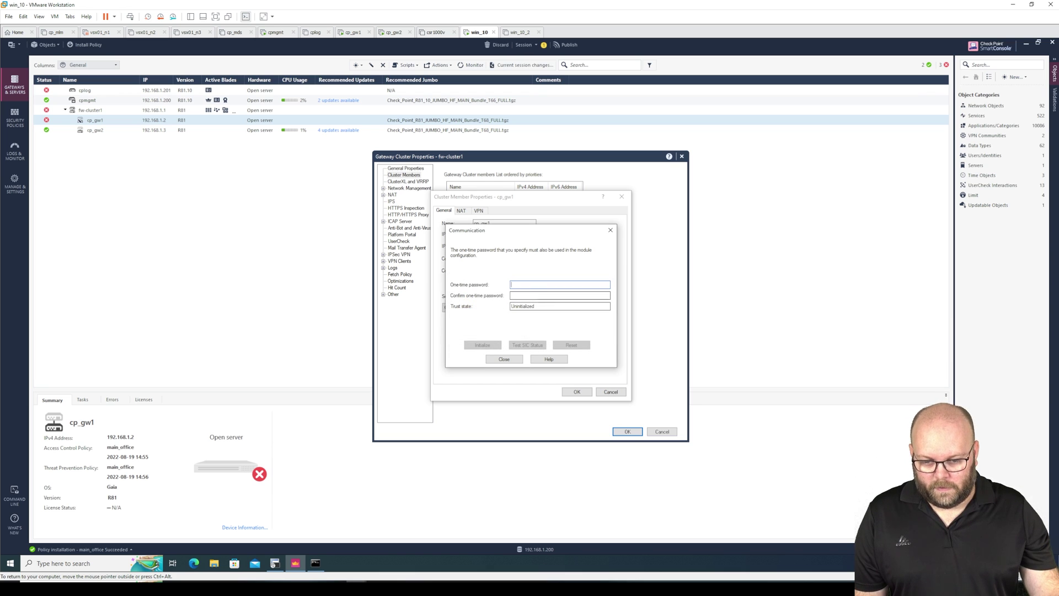
text(vpn123)
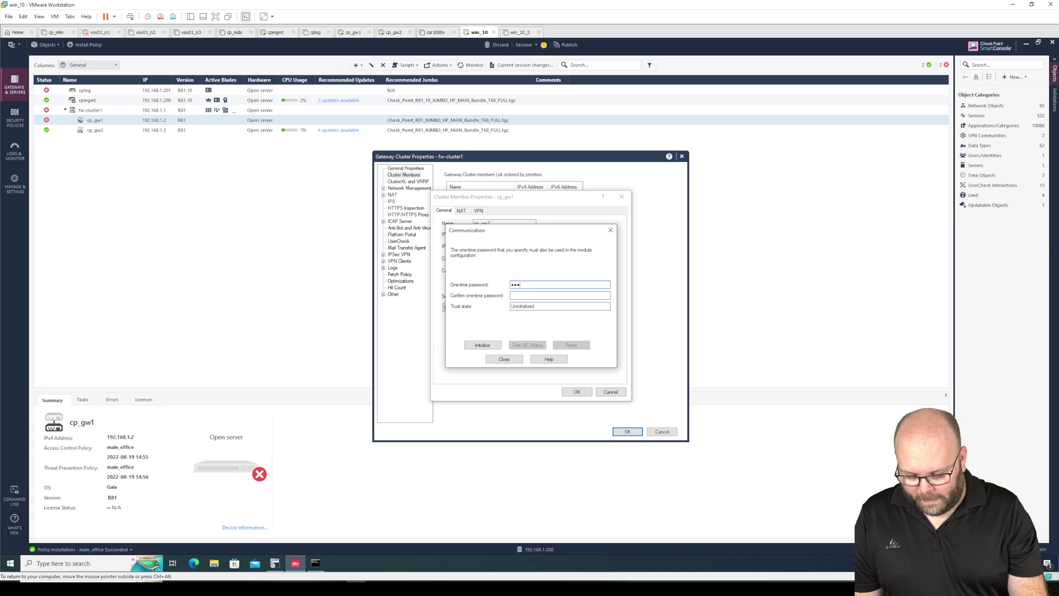
click(560, 295)
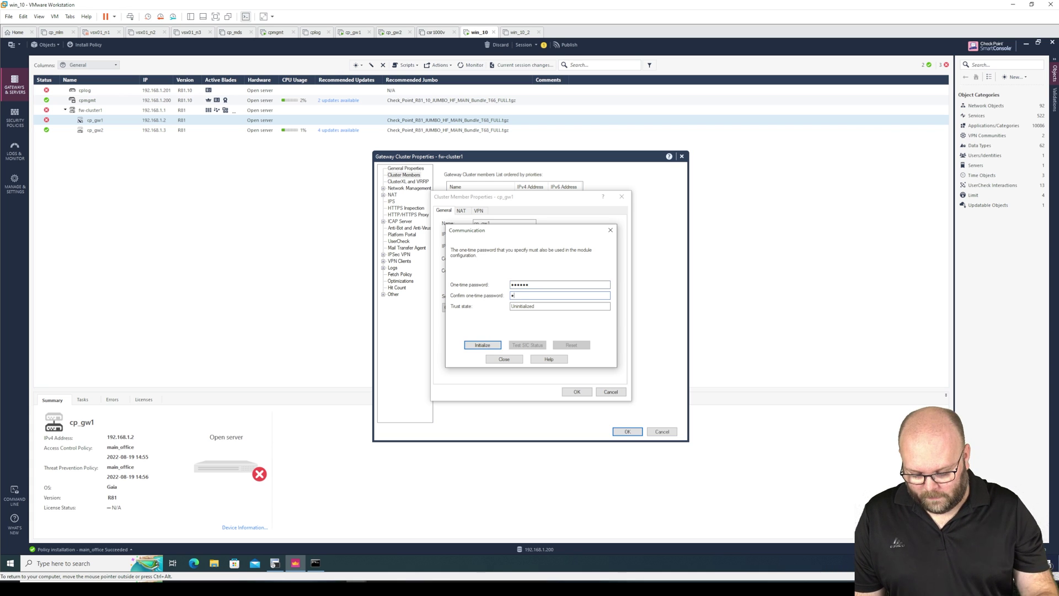
text(vpn123)
click(484, 346)
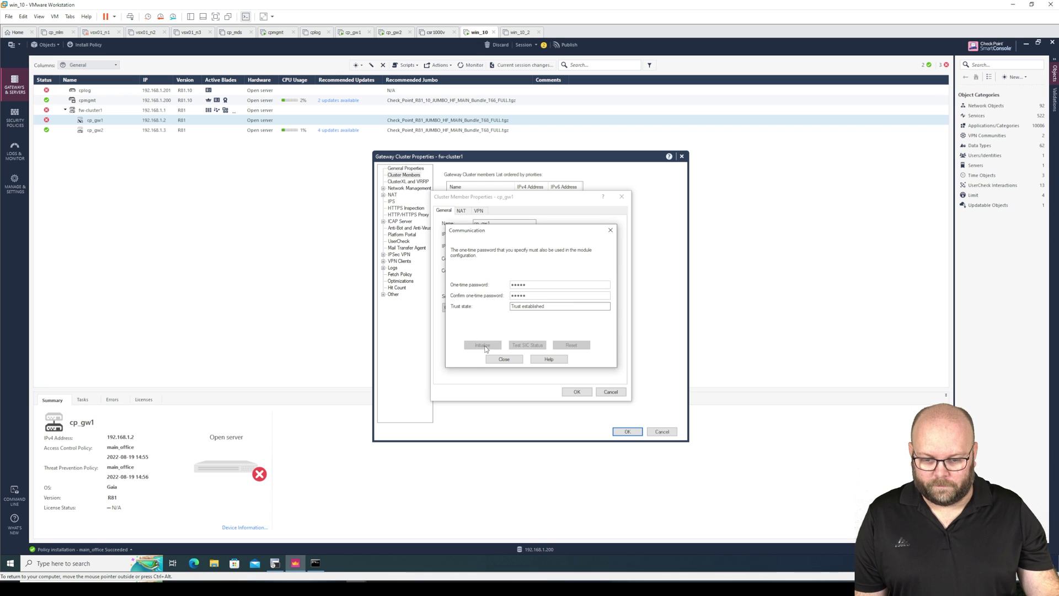
click(512, 361)
Save the cp_gw1 and fw-cluster1 properties and publish the session changes.
click(577, 392)
click(628, 432)
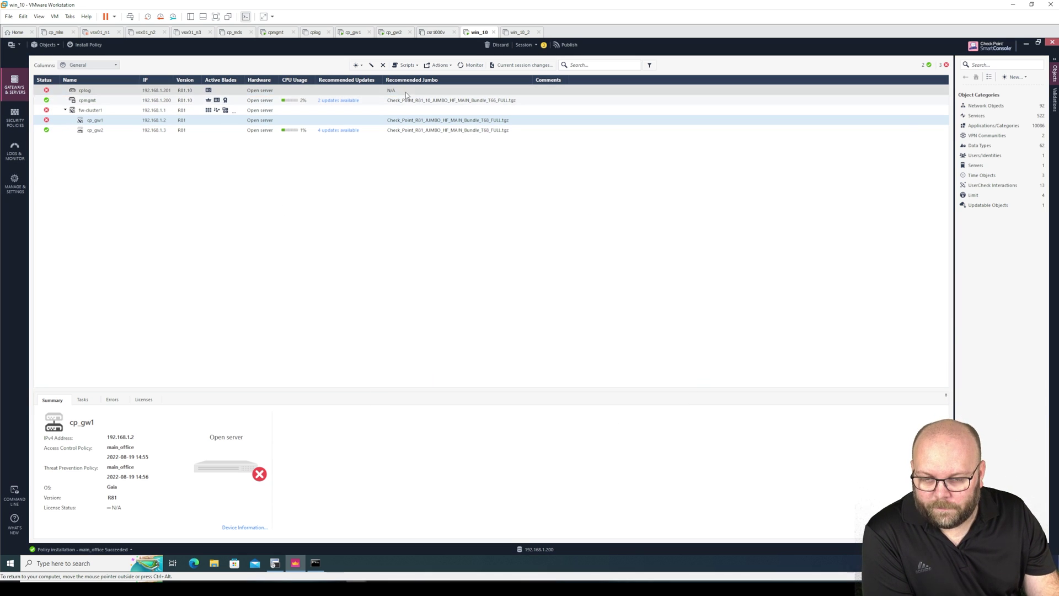
click(570, 46)
click(570, 356)
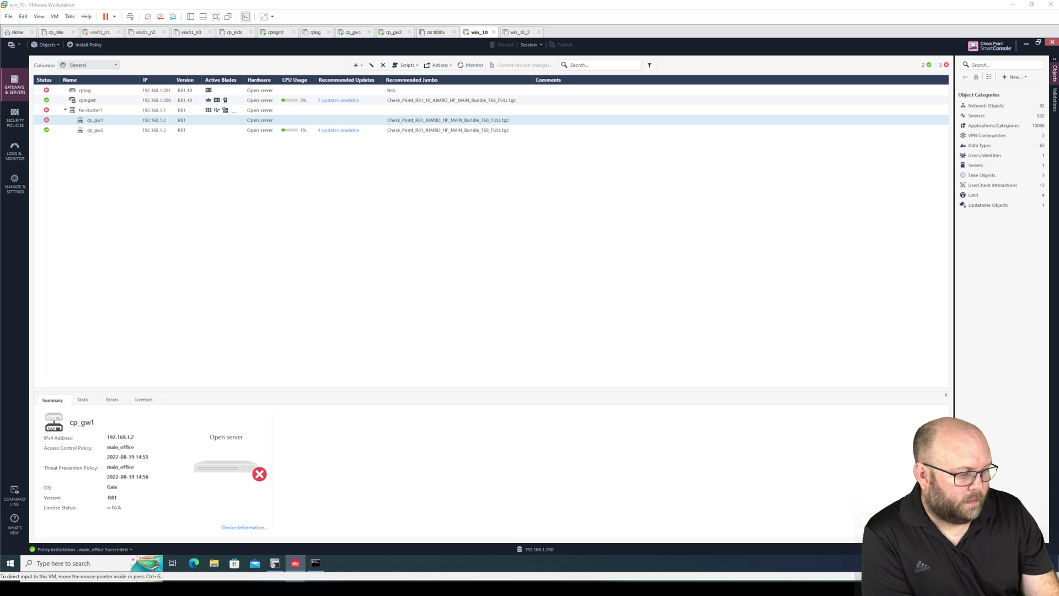
Review the article's step F, Install the policy, if needed, then return to SmartConsole.
key(alt+Tab)
drag(485, 375, 356, 373)
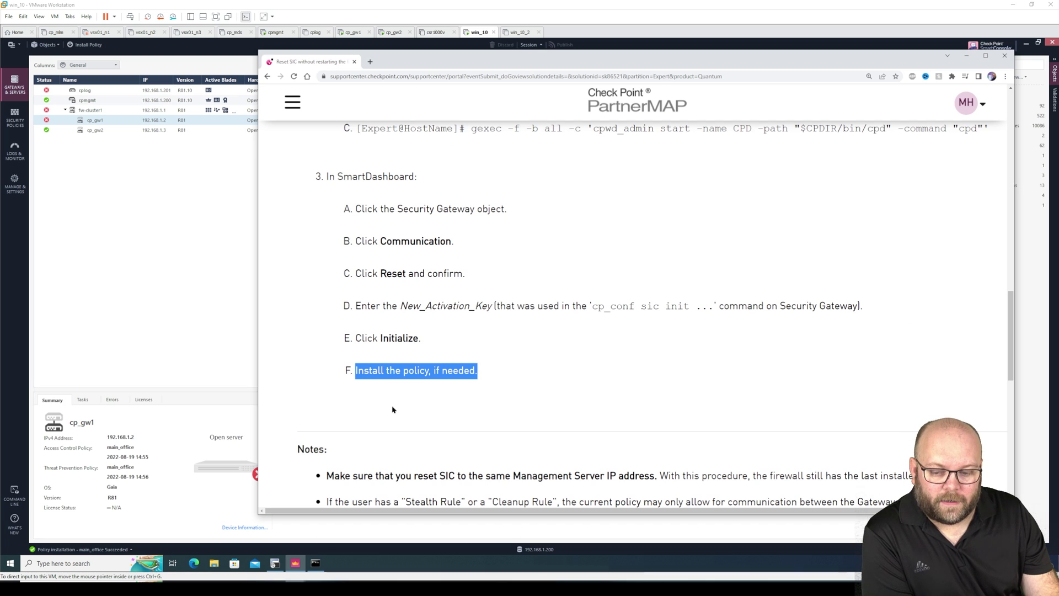
click(194, 210)
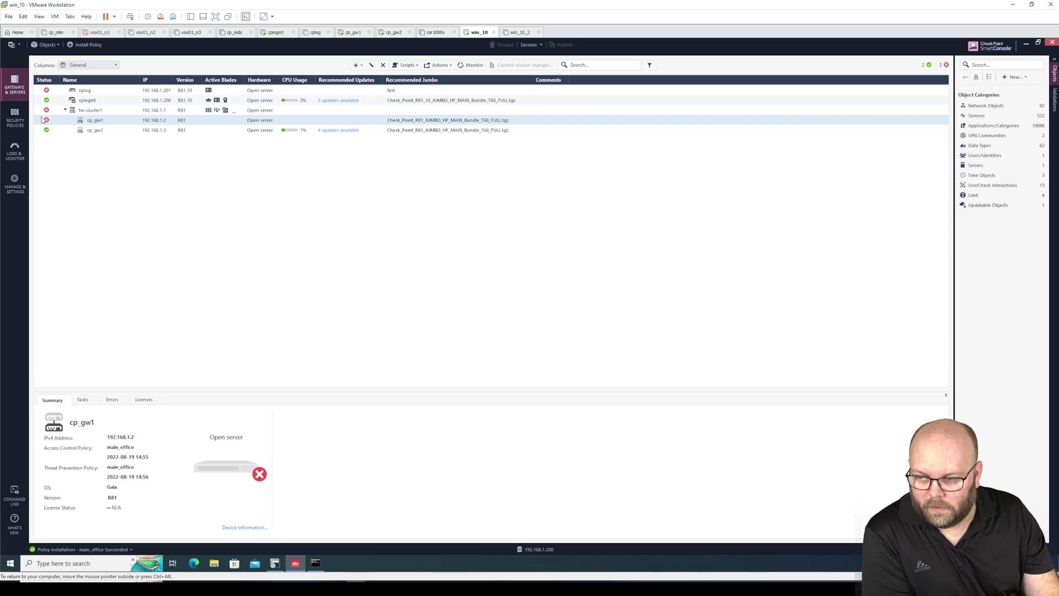
double_click(92, 120)
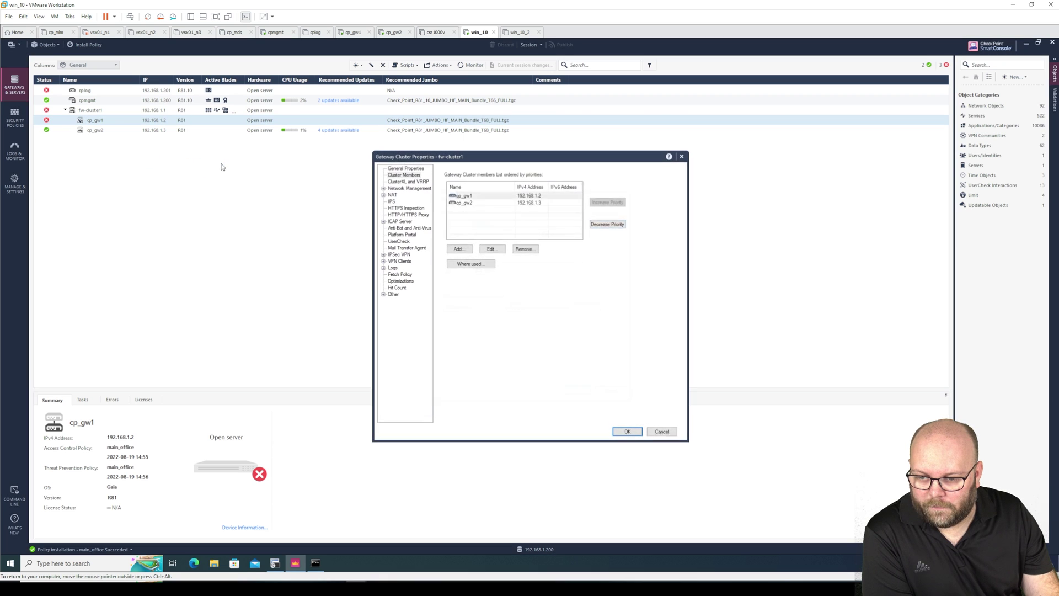
click(460, 308)
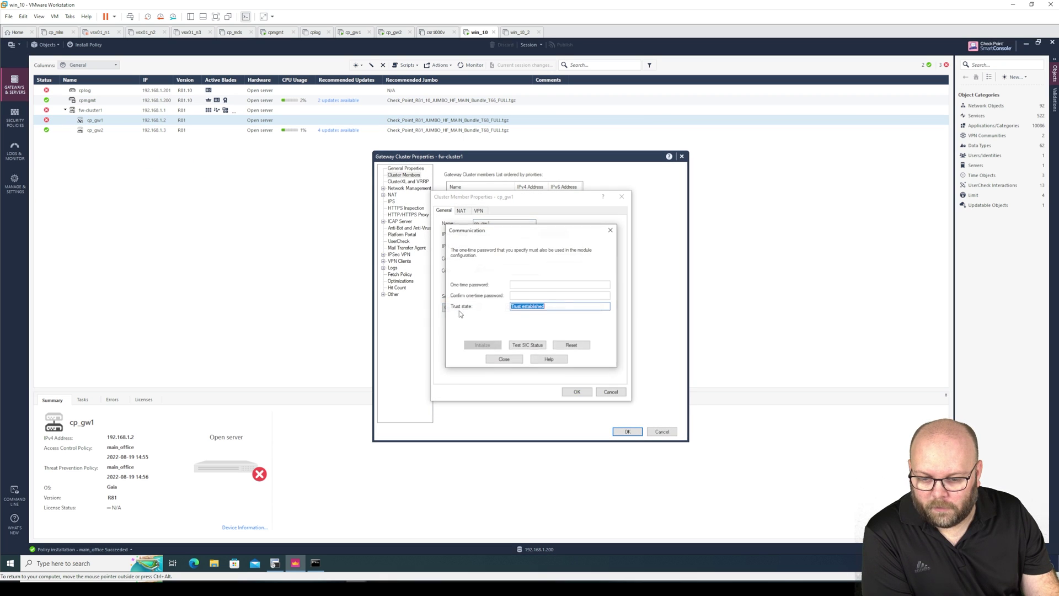
click(519, 346)
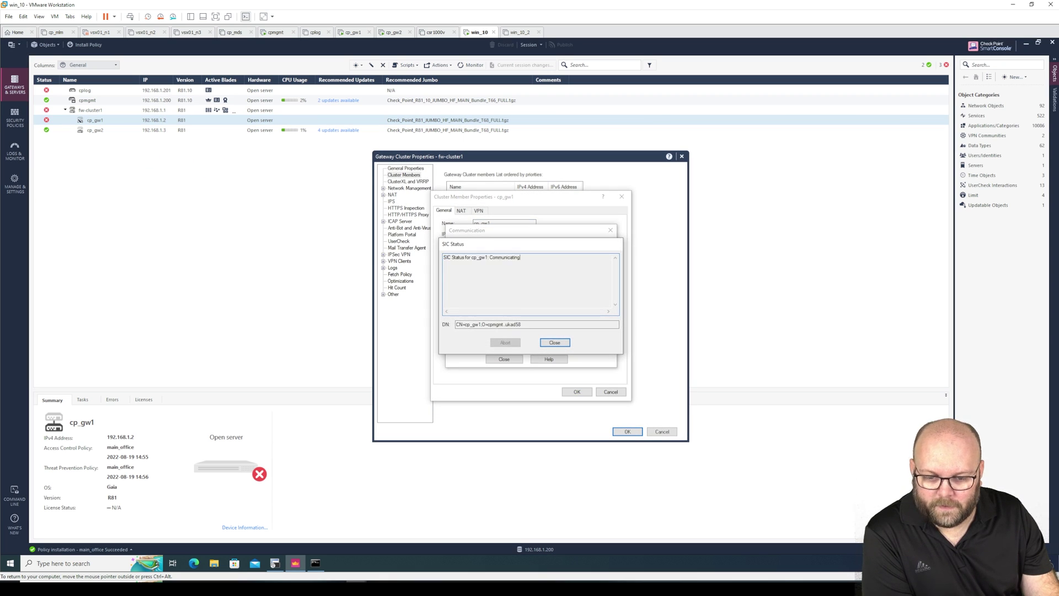
drag(520, 257, 444, 257)
click(453, 257)
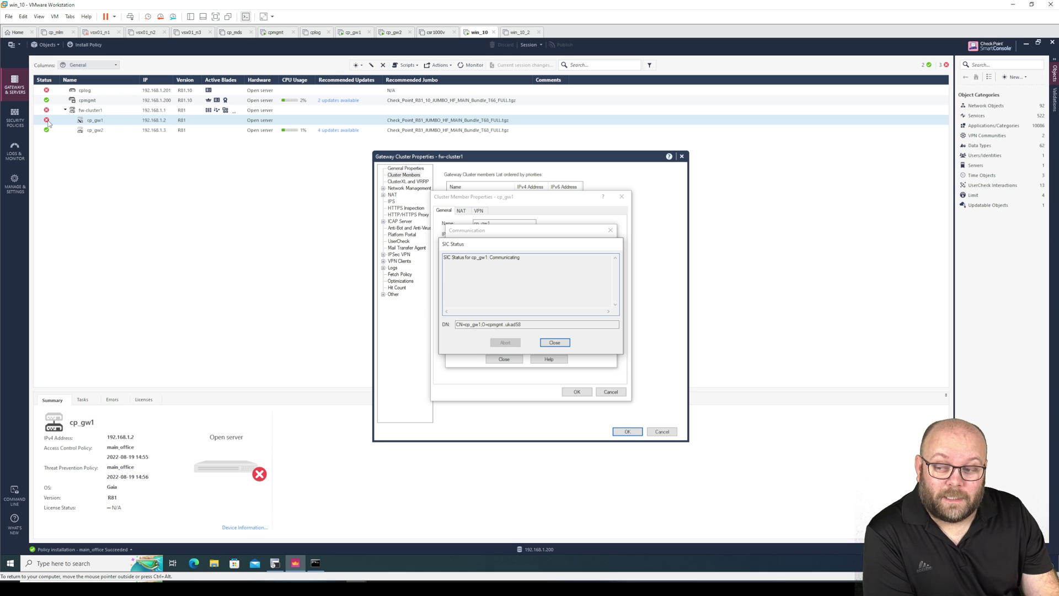
click(555, 342)
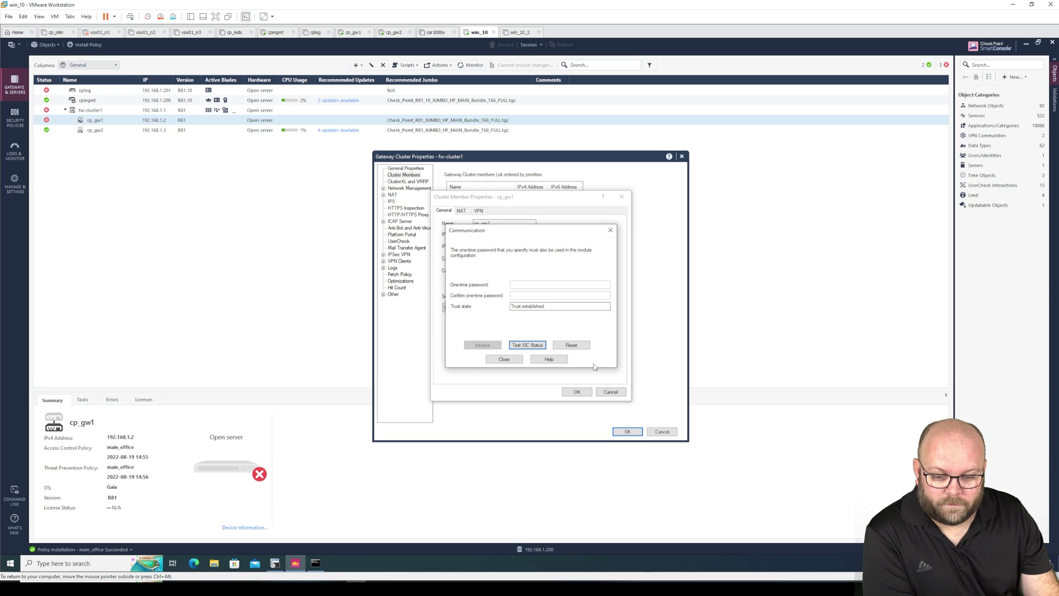
click(504, 359)
click(577, 392)
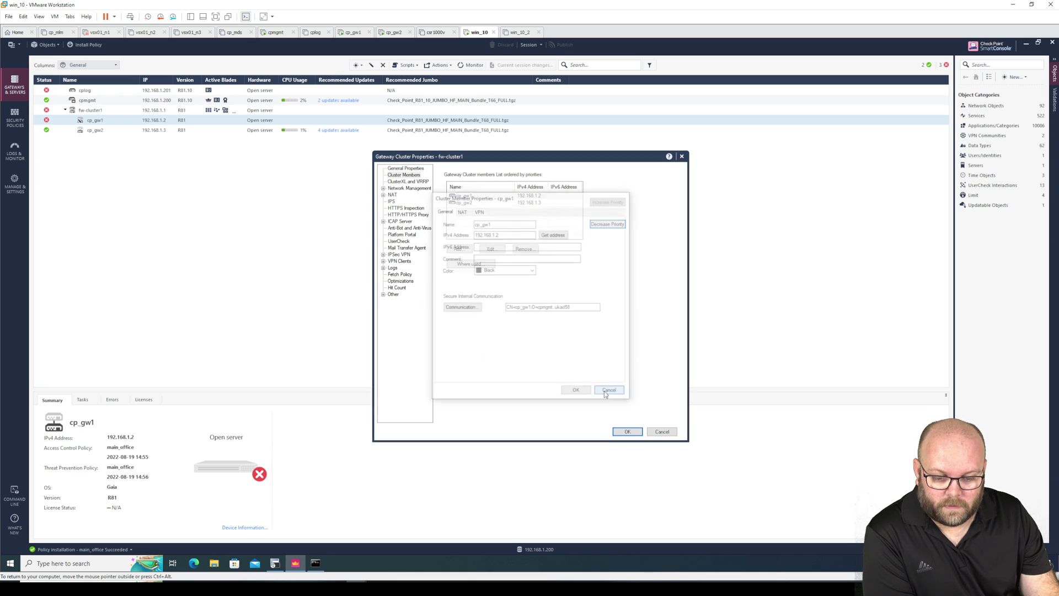
click(663, 433)
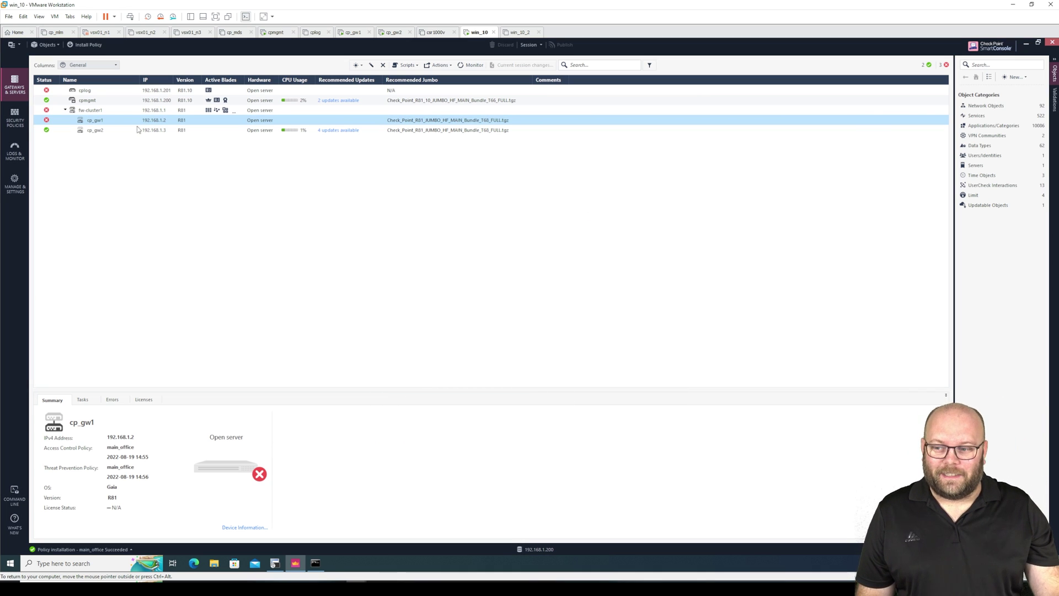
Check cp_gw1's new warning status under fw-cluster1, then bring the gateway terminals forward.
click(49, 111)
mouse_move(48, 121)
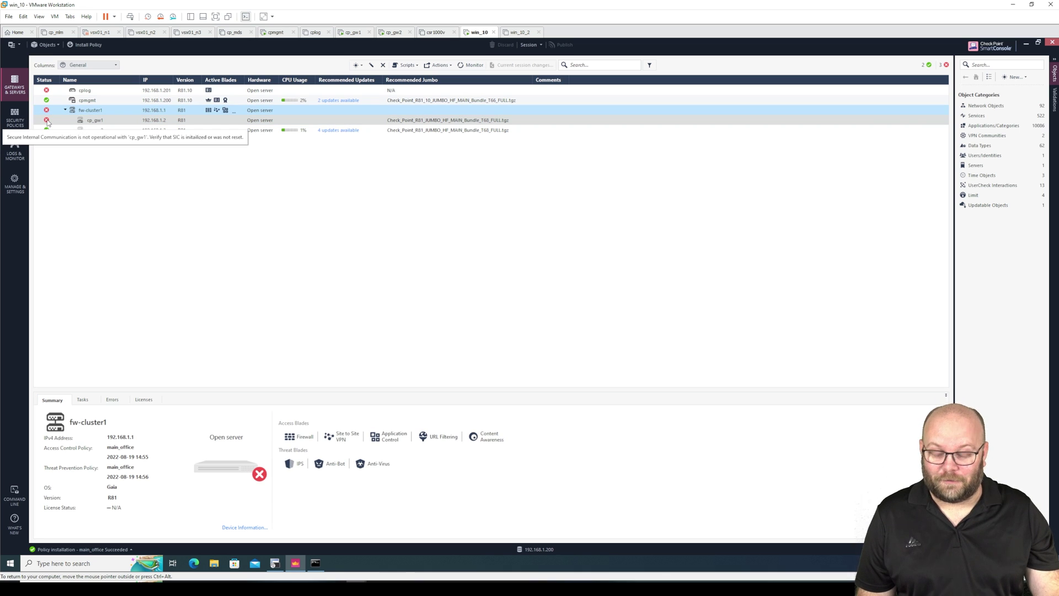
click(47, 120)
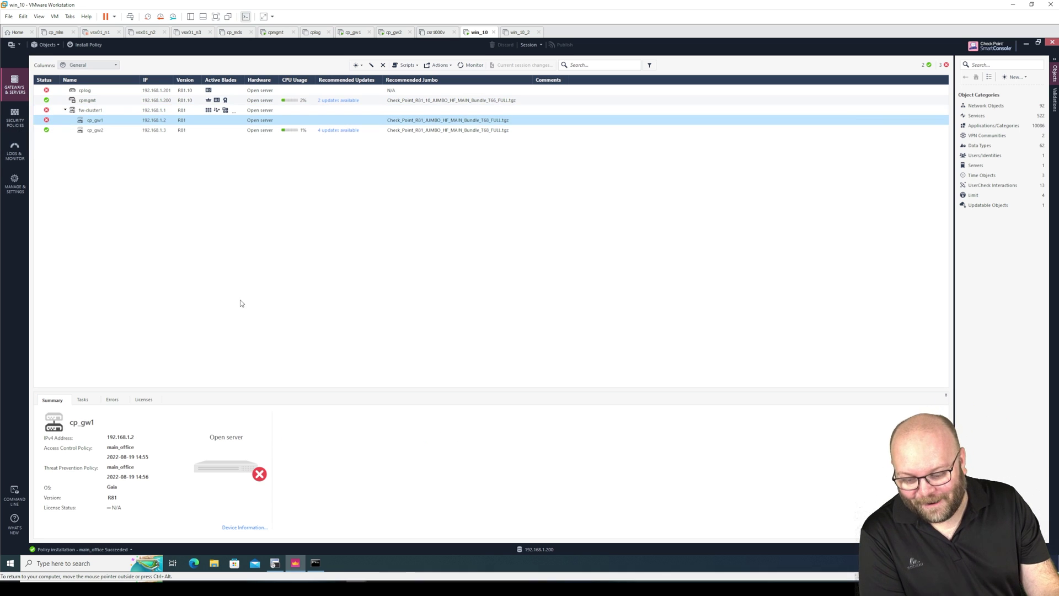
click(274, 564)
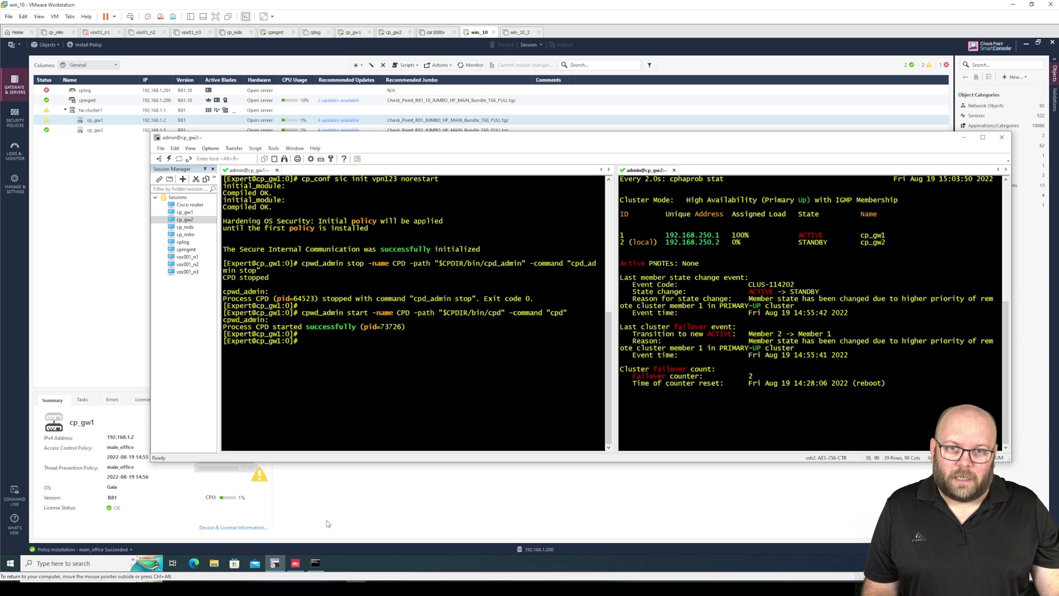
Bring the sk86521 article forward and scroll up to select its Solution ID.
mouse_move(275, 562)
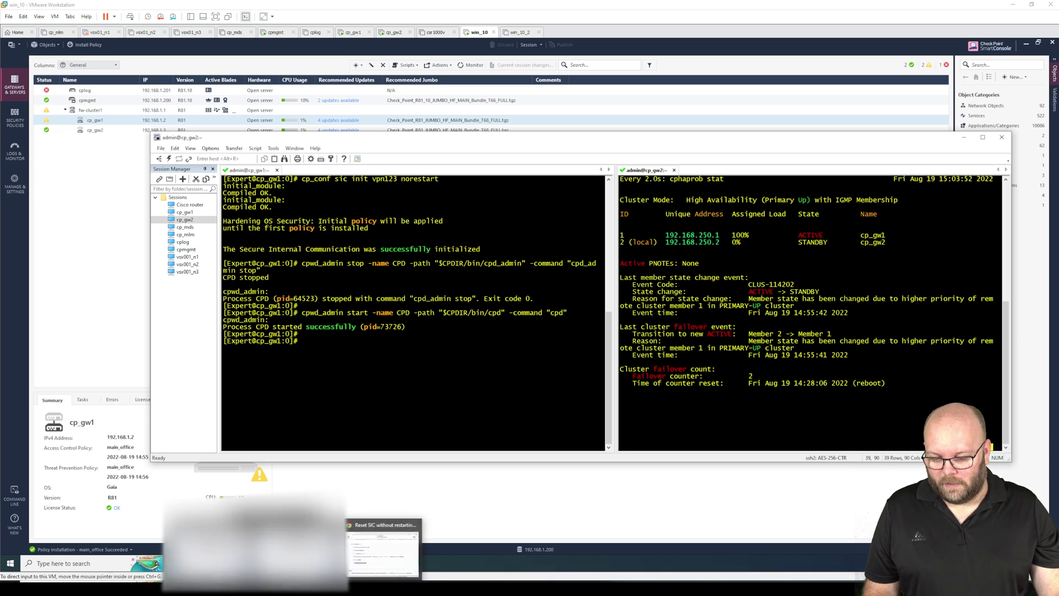
click(378, 549)
click(680, 215)
scroll(681, 216, up, 15)
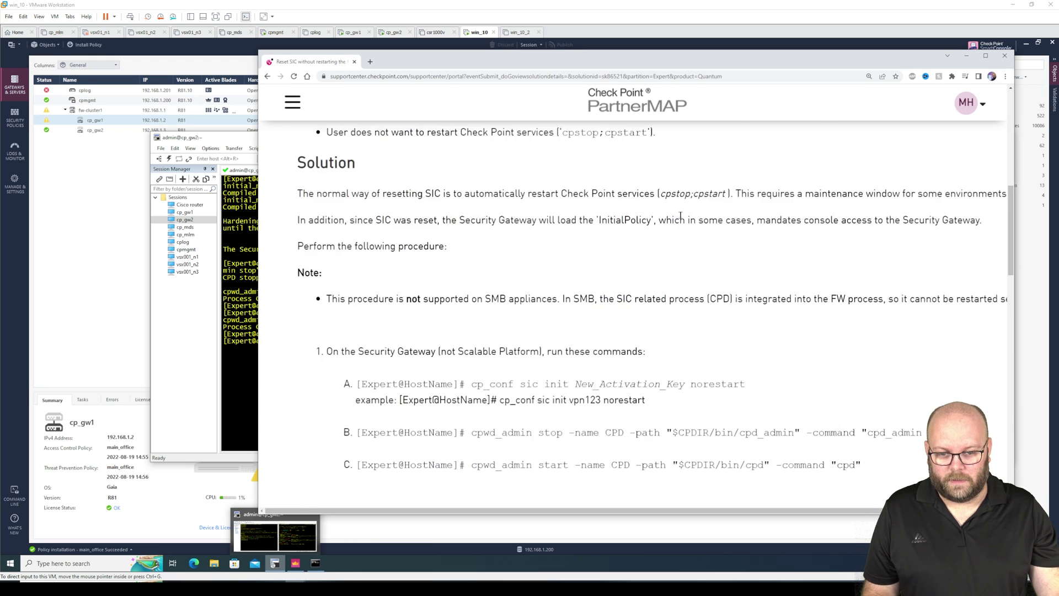
scroll(681, 216, up, 2)
double_click(436, 195)
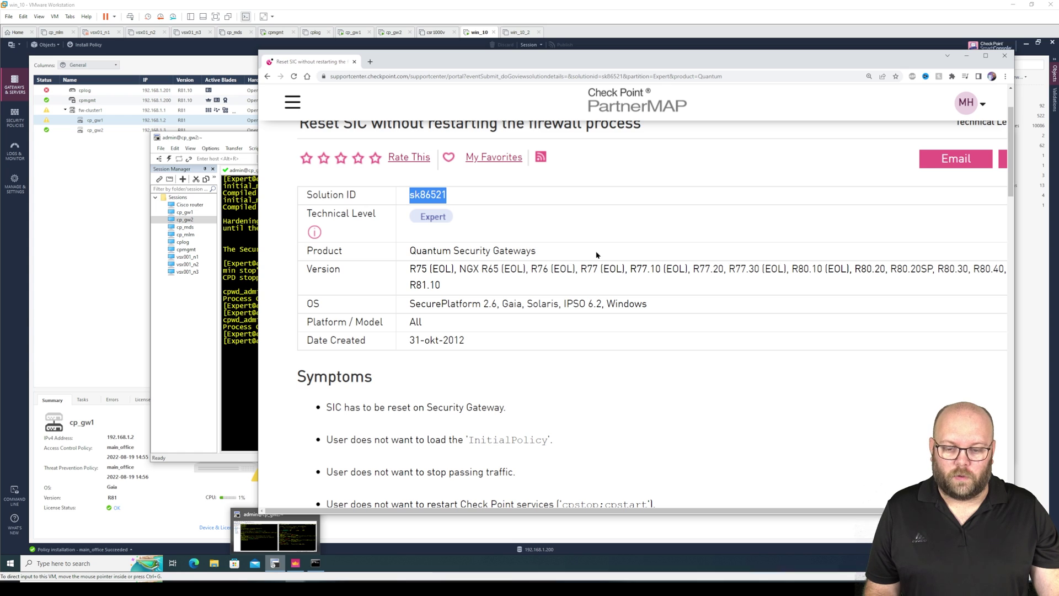
click(494, 223)
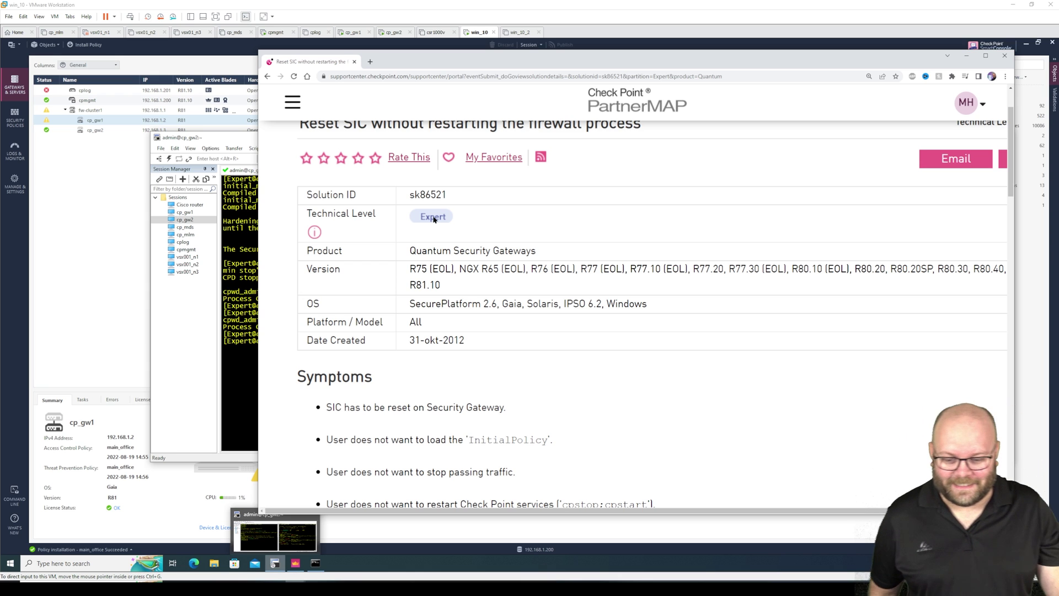
Review cp_gw1's Device & License Information, enlarging it to see blade status, then close it.
click(102, 171)
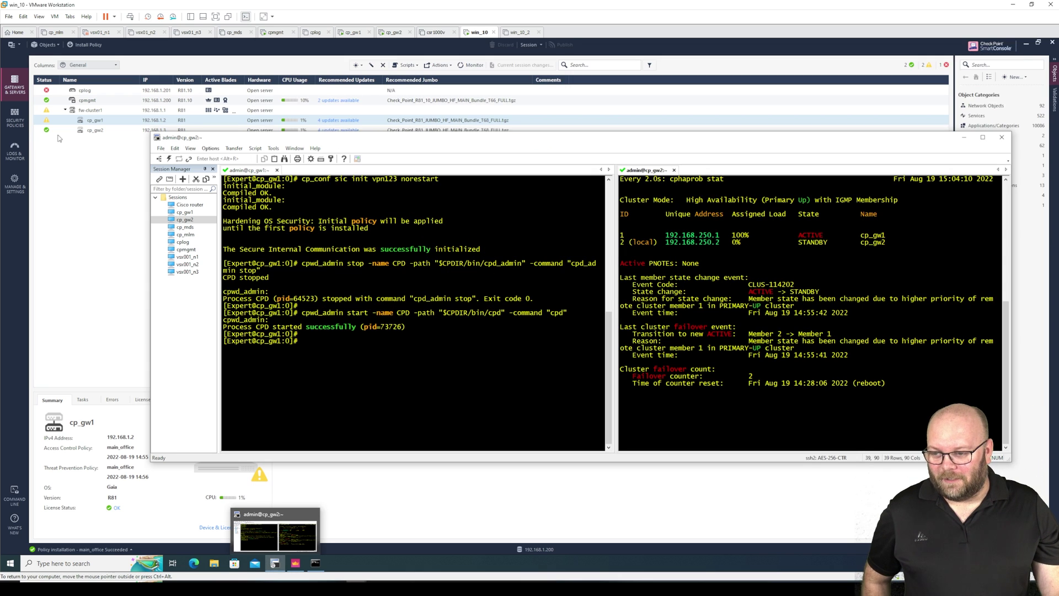
click(46, 123)
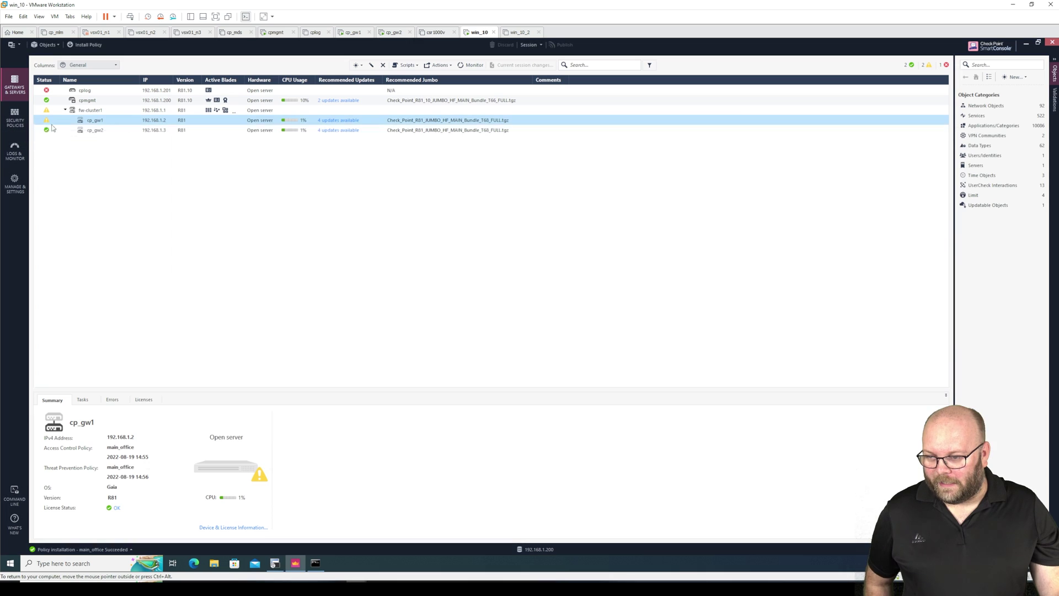
click(247, 529)
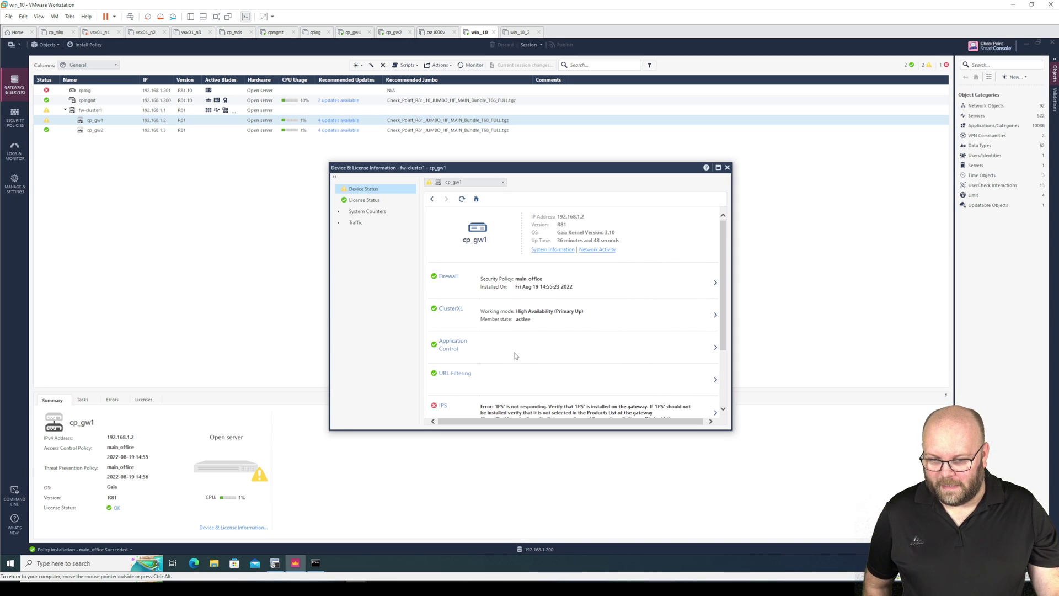
drag(729, 430, 731, 523)
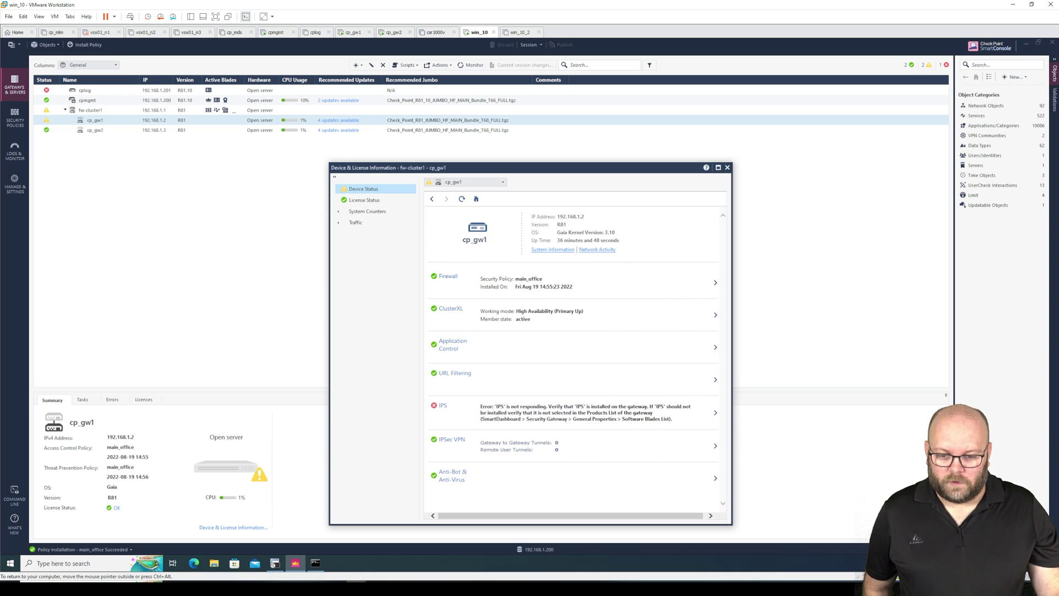
click(727, 167)
Install main_office Access Control policy on fw-cluster1, verify success in Details, then return to the terminals.
click(87, 45)
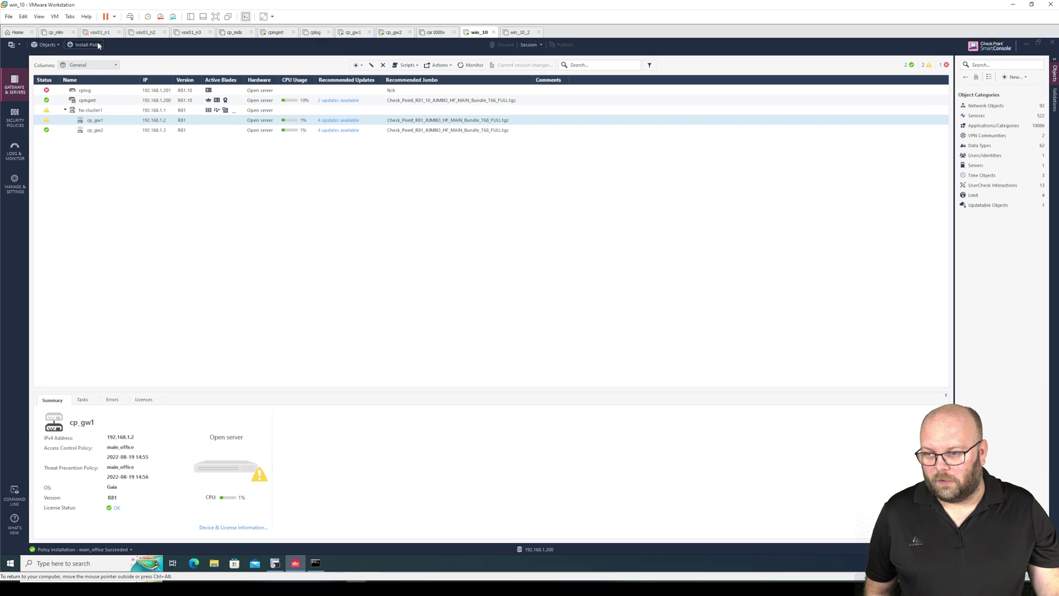
click(493, 221)
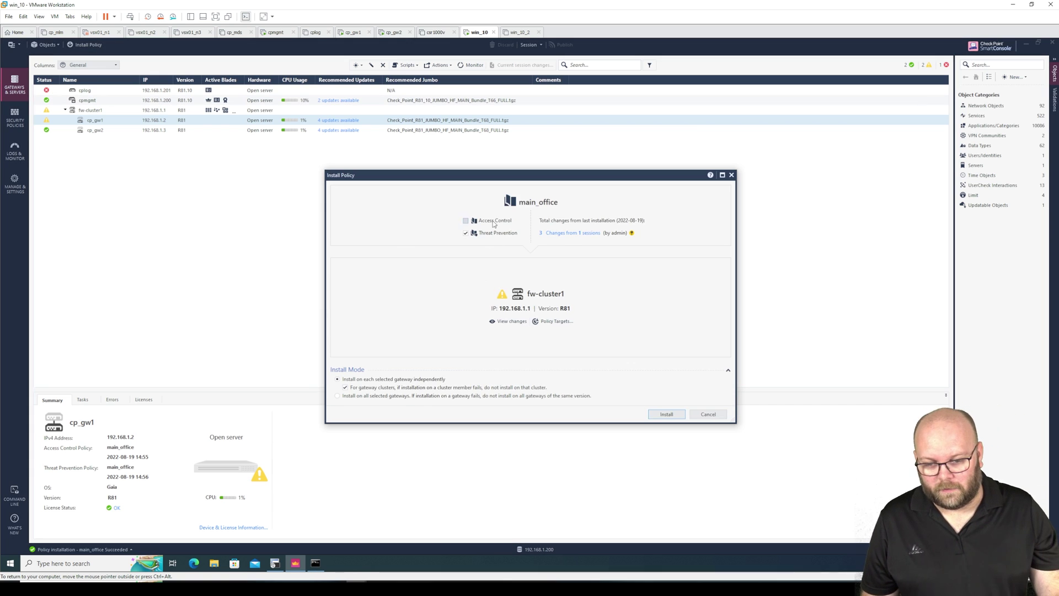
click(665, 414)
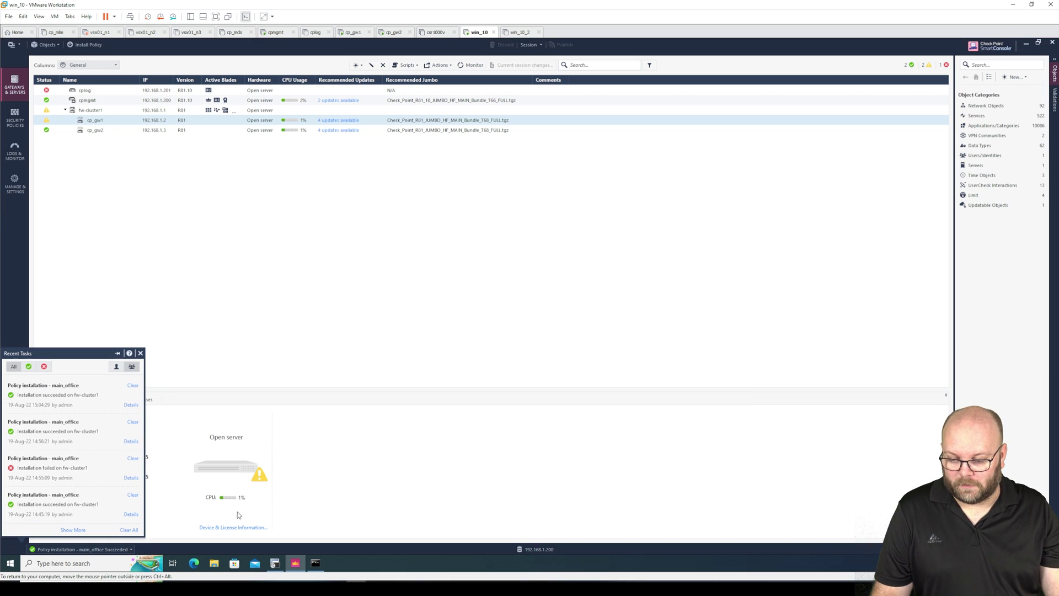
click(132, 405)
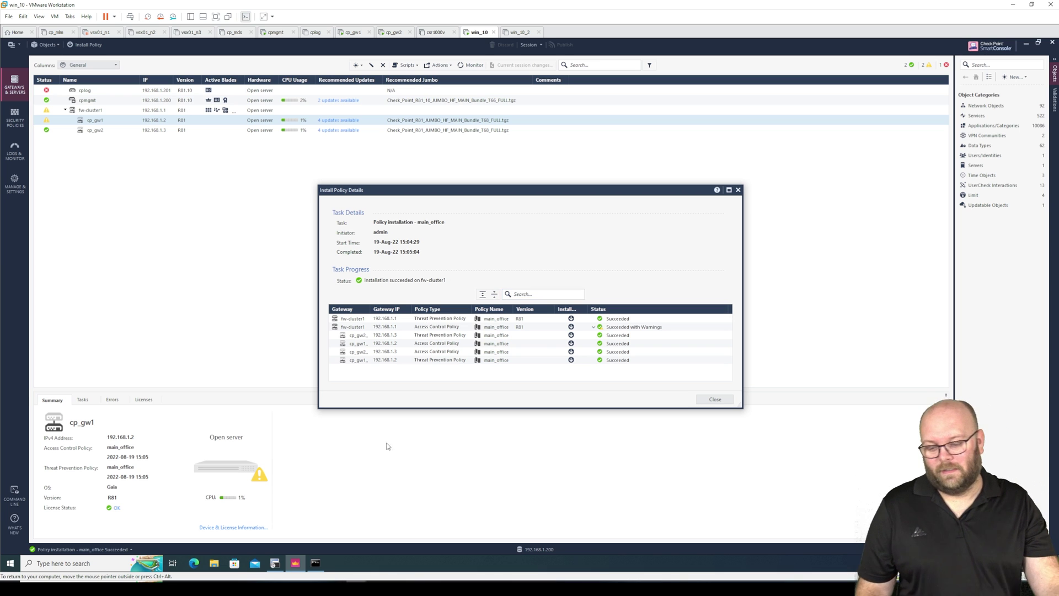
click(278, 567)
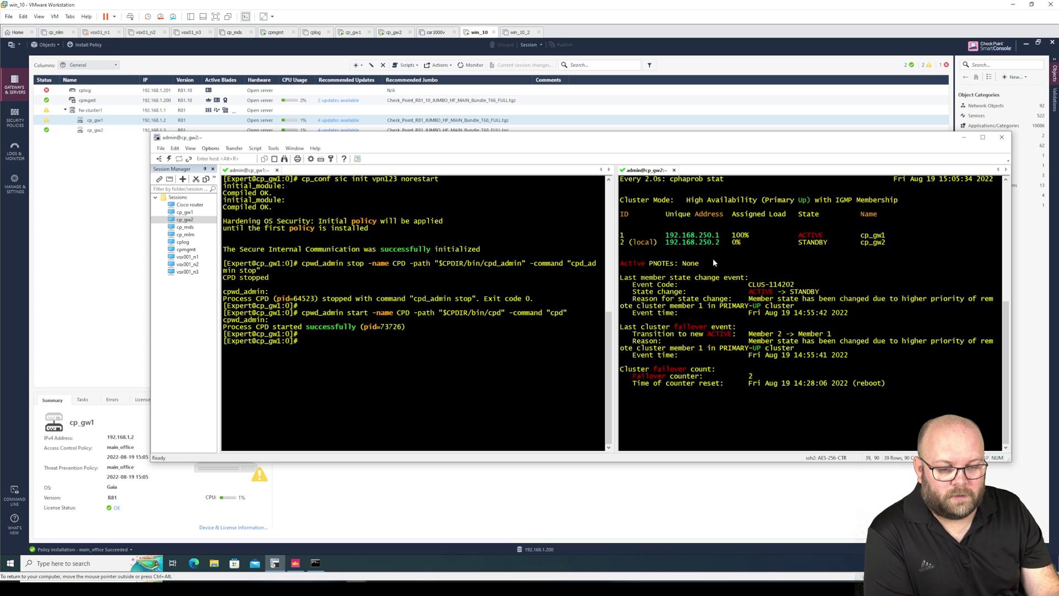
drag(853, 312, 640, 282)
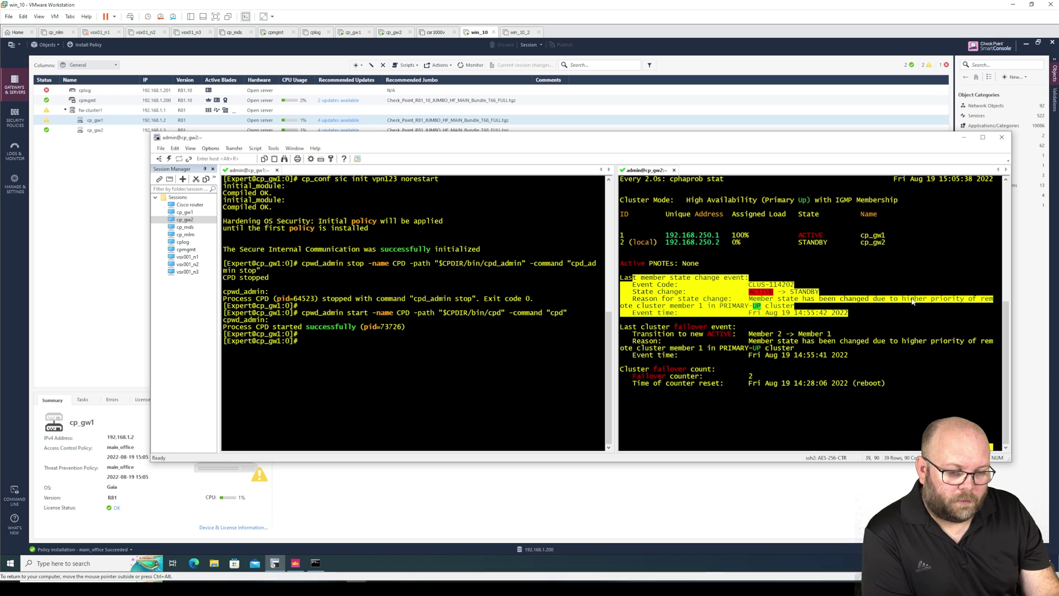
click(801, 320)
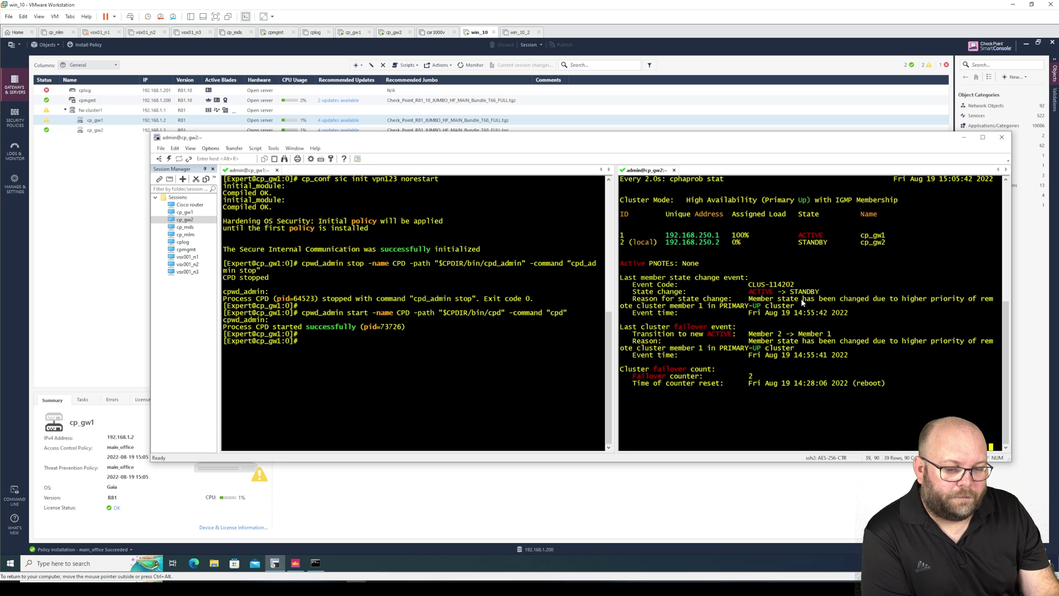